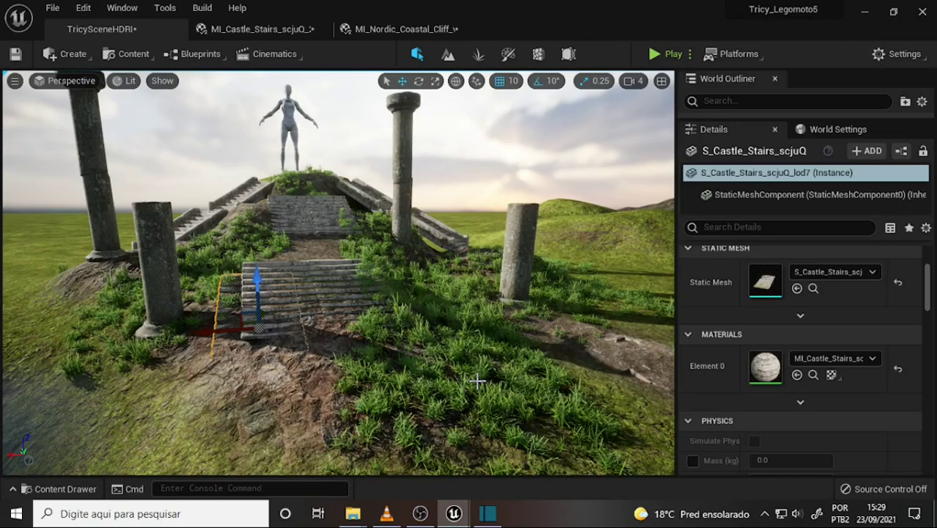
- Bring the VLC tutorial 'Learn Unreal Engine 5 for Blender Users' to its castle stairs part
click(385, 515)
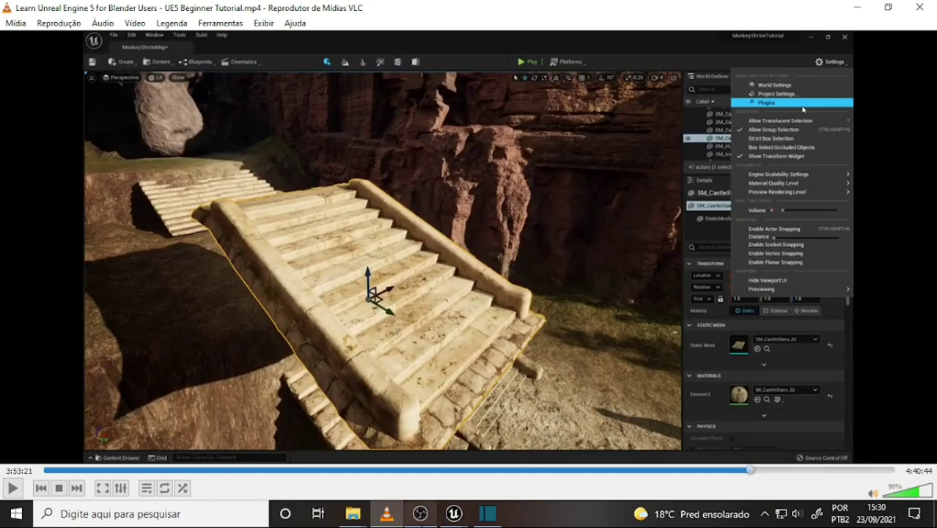
- Return to the Unreal Editor and fly the view close to the small stone stairs on the hill
mouse_move(454, 513)
click(377, 479)
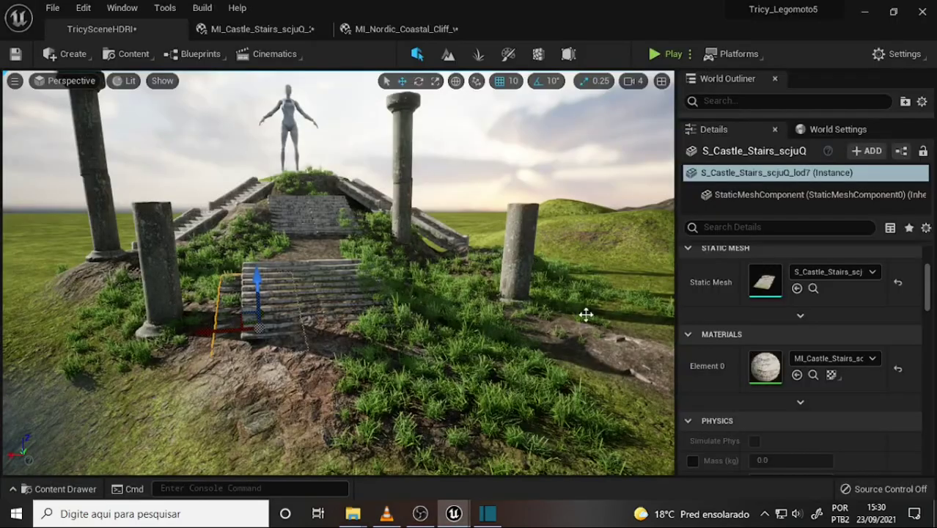
right_drag(481, 304, 432, 305)
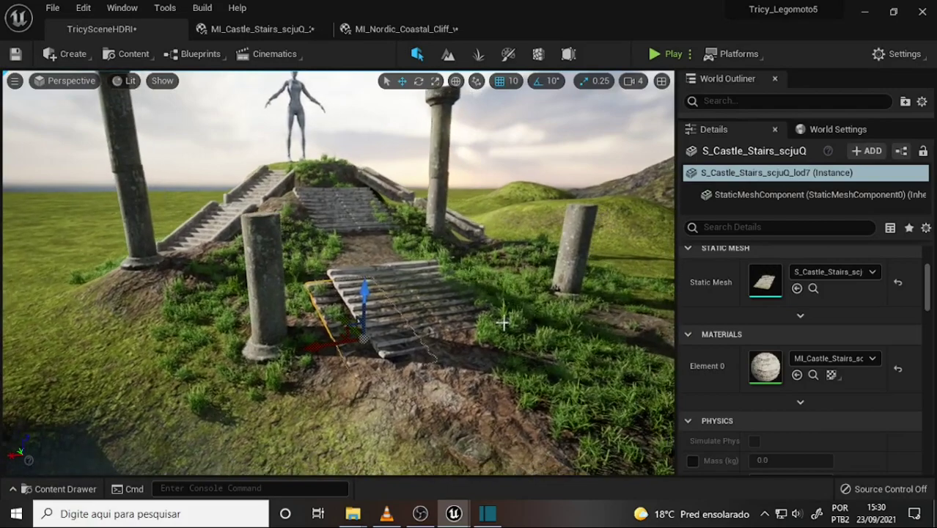
scroll(505, 323, up, 5)
scroll(505, 323, down, 5)
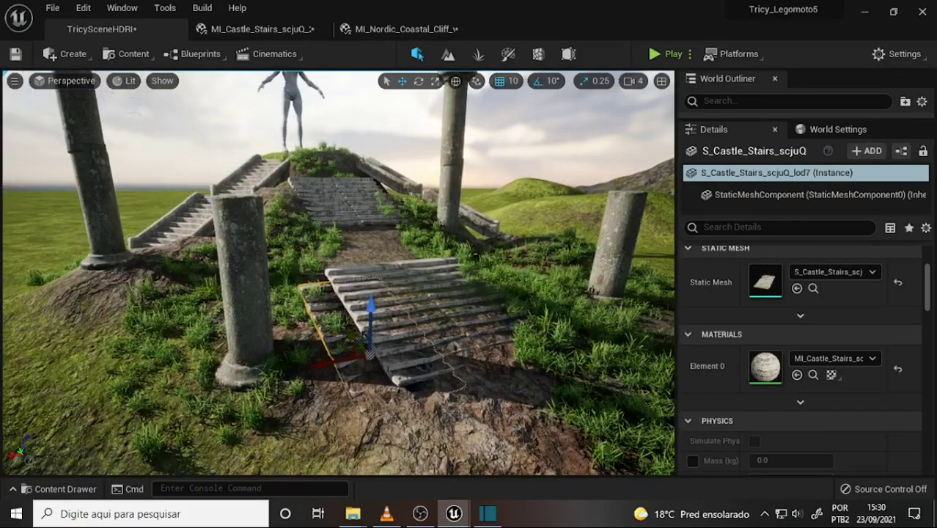
right_drag(432, 305, 432, 305)
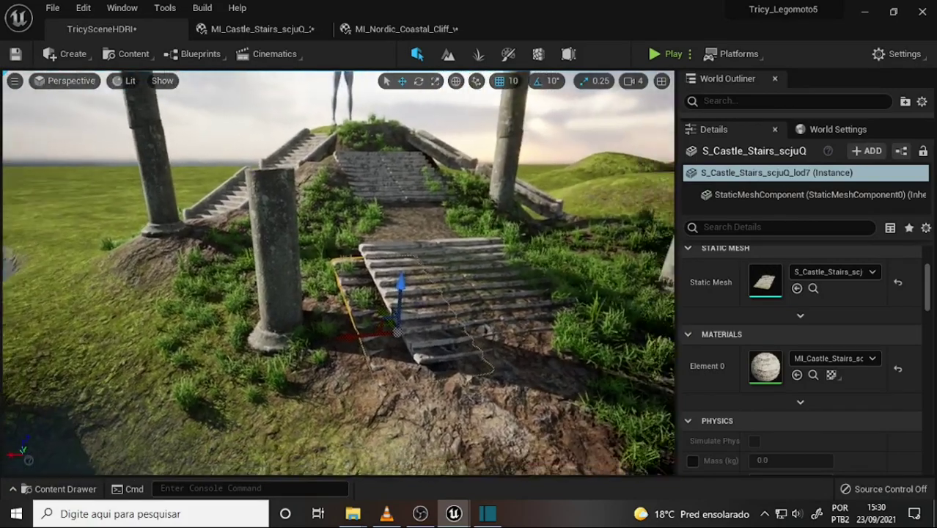
right_drag(490, 325, 506, 342)
scroll(506, 341, down, 2)
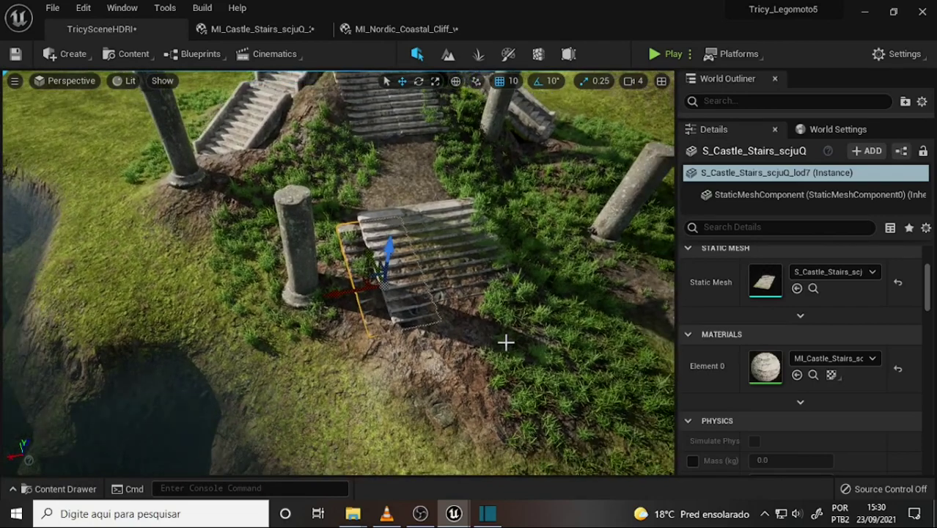
scroll(506, 342, down, 2)
scroll(505, 350, up, 2)
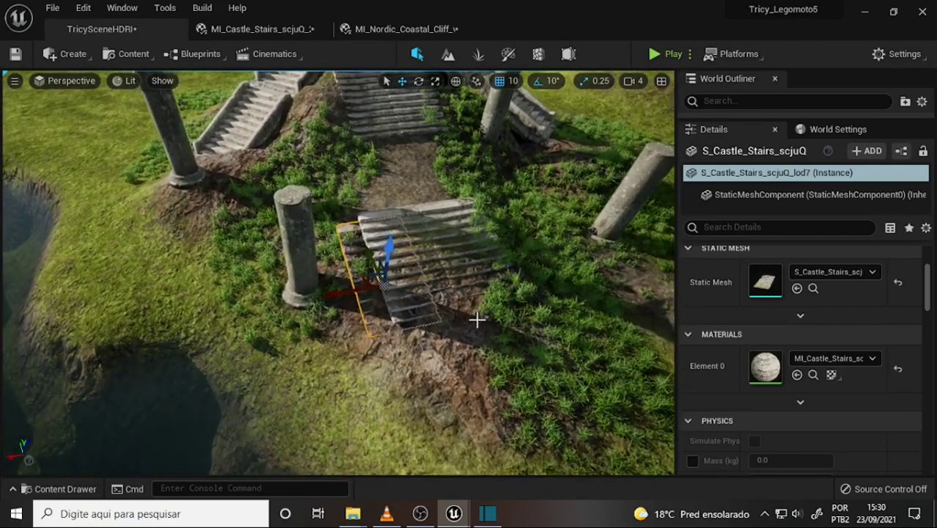
right_drag(476, 318, 477, 319)
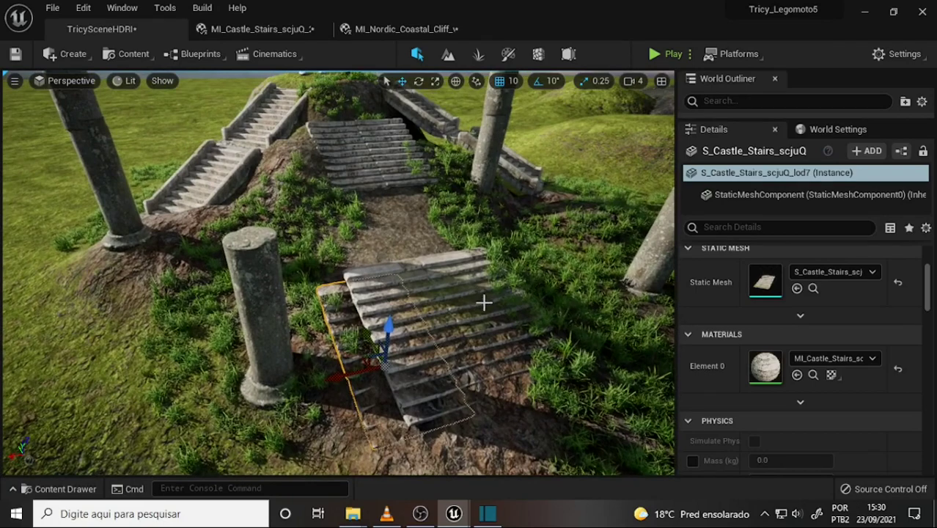
scroll(483, 302, up, 2)
scroll(484, 302, up, 2)
scroll(480, 301, up, 1)
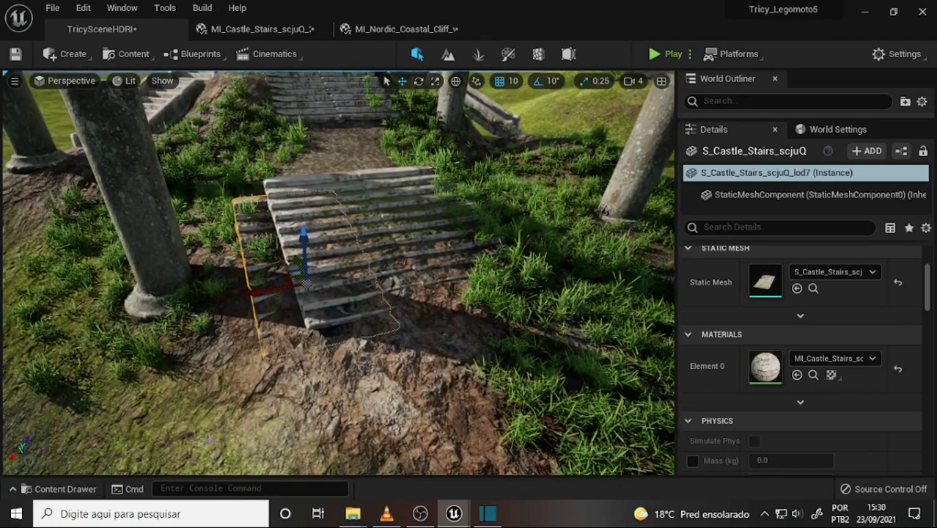
- Open the Content Drawer, enlarge it, and expand the Megascans folder tree
click(65, 489)
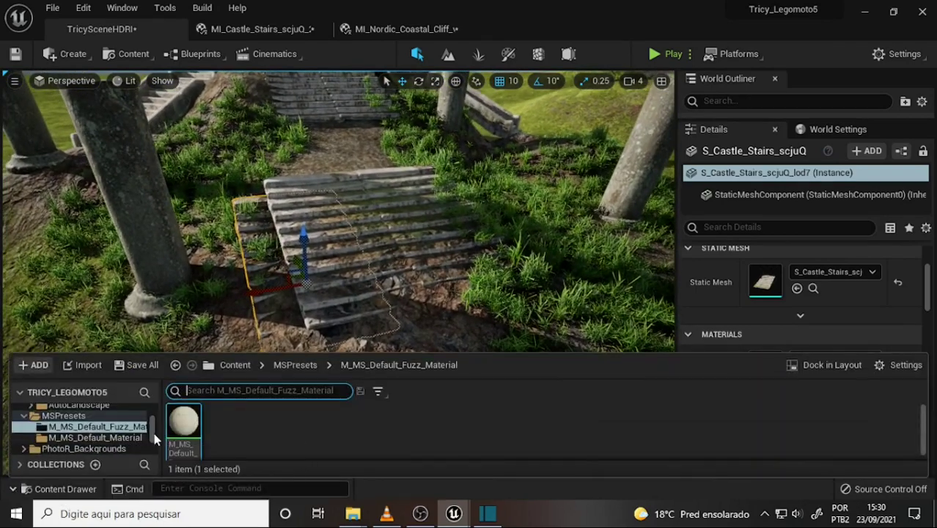
mouse_move(154, 433)
mouse_down()
mouse_move(155, 443)
mouse_move(158, 425)
mouse_up()
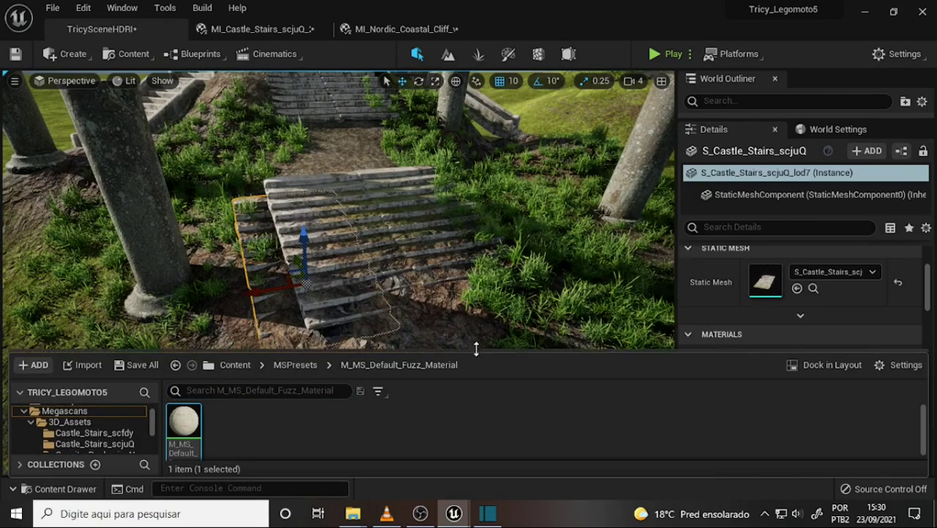
drag(476, 350, 460, 311)
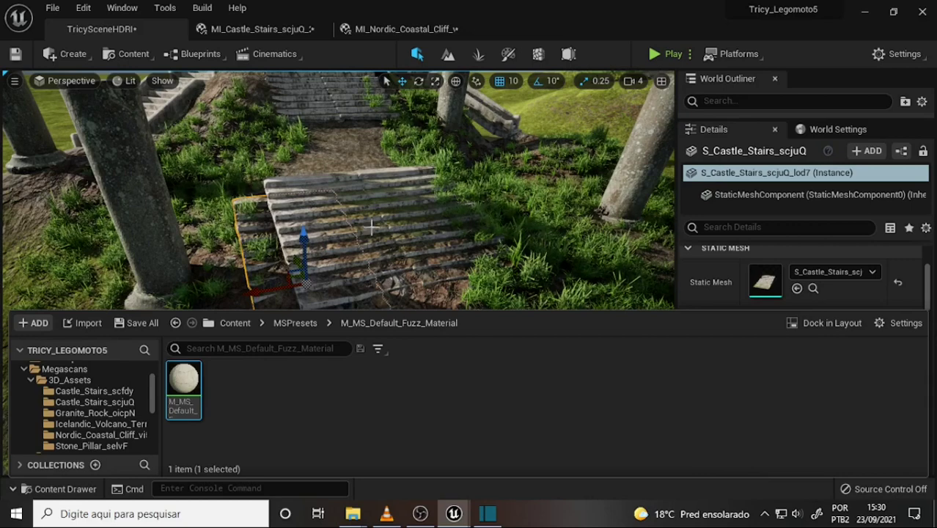
scroll(152, 388, down, 3)
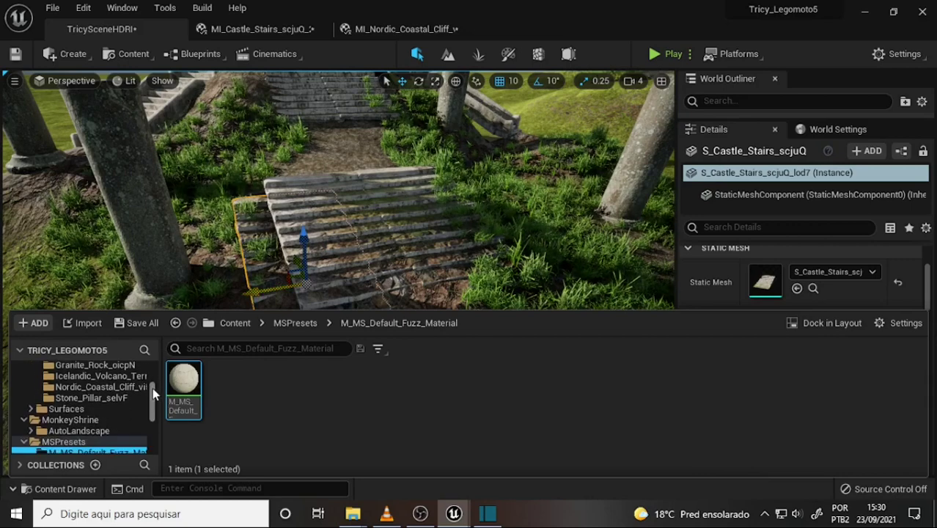
scroll(153, 399, down, 1)
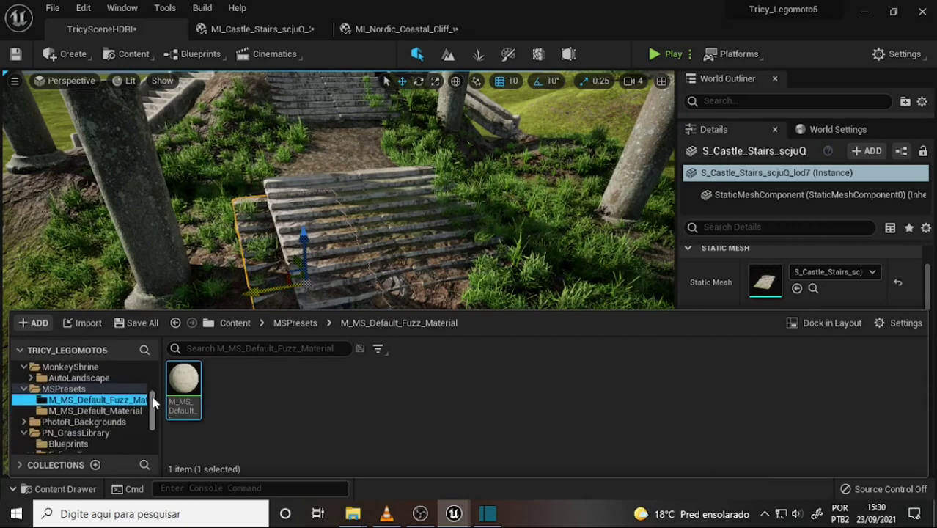
drag(152, 396, 154, 413)
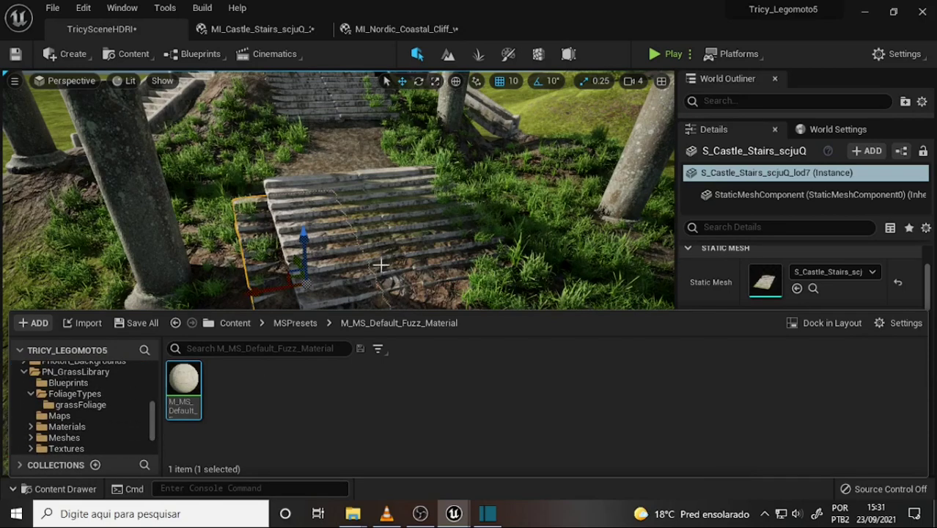
drag(150, 420, 160, 396)
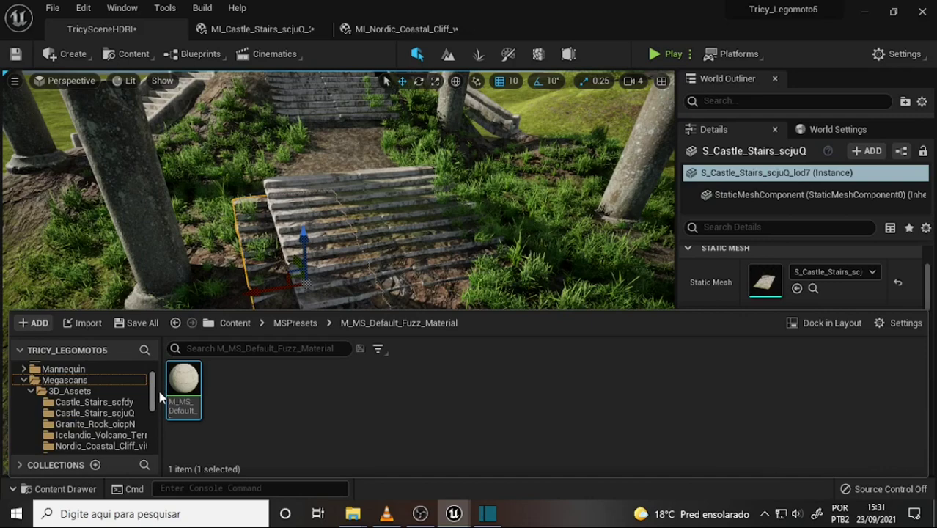
mouse_move(159, 392)
mouse_down()
mouse_move(158, 417)
mouse_move(159, 401)
mouse_up()
- Browse the Castle_Stairs_scjuQ, Granite_Rock_oicpN and Castle_Stairs_scfdy asset folders
click(119, 396)
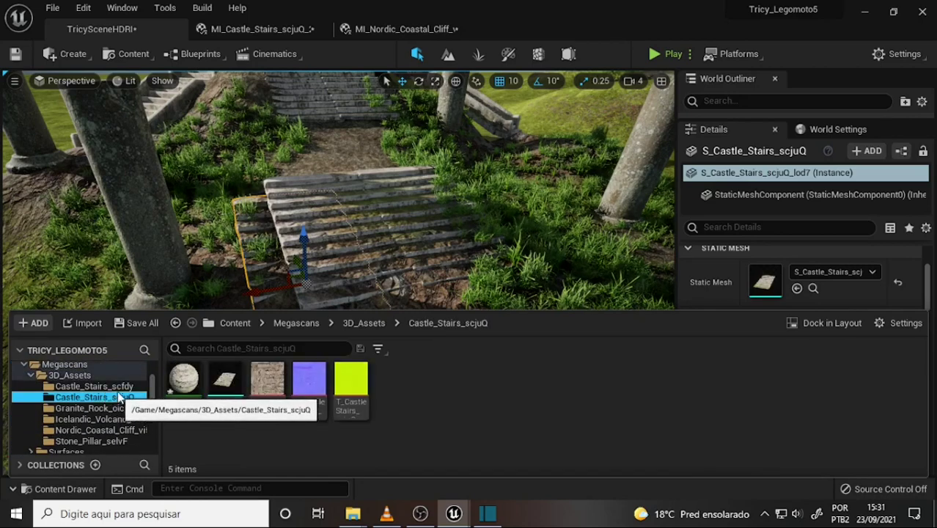
click(87, 407)
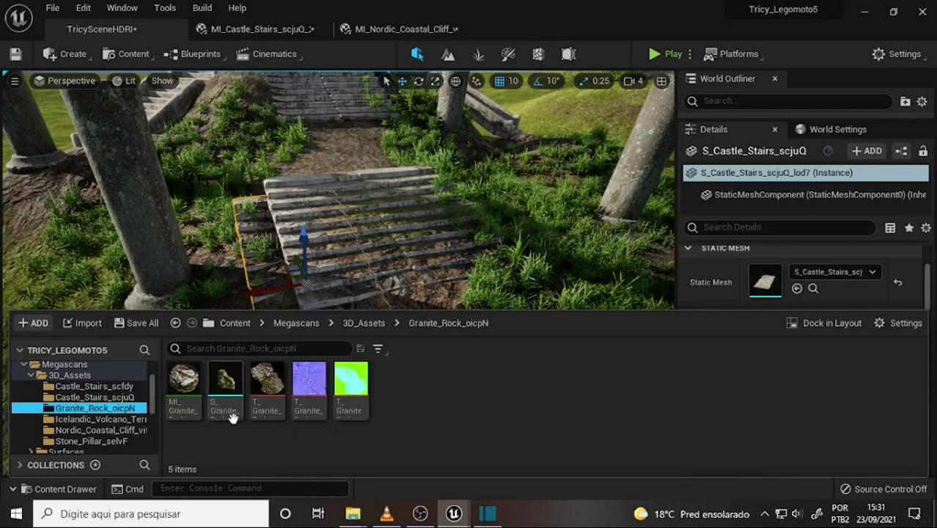
key(Up)
key(Up)
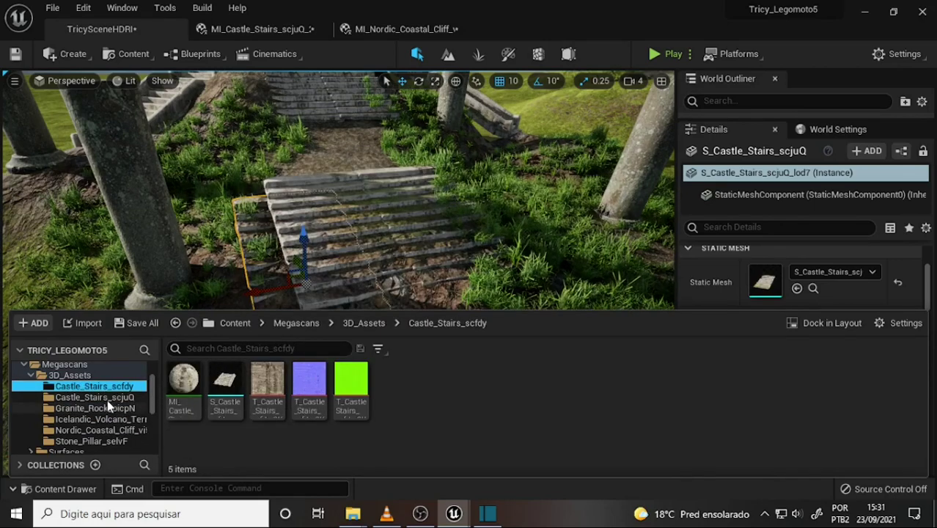
click(107, 399)
click(110, 389)
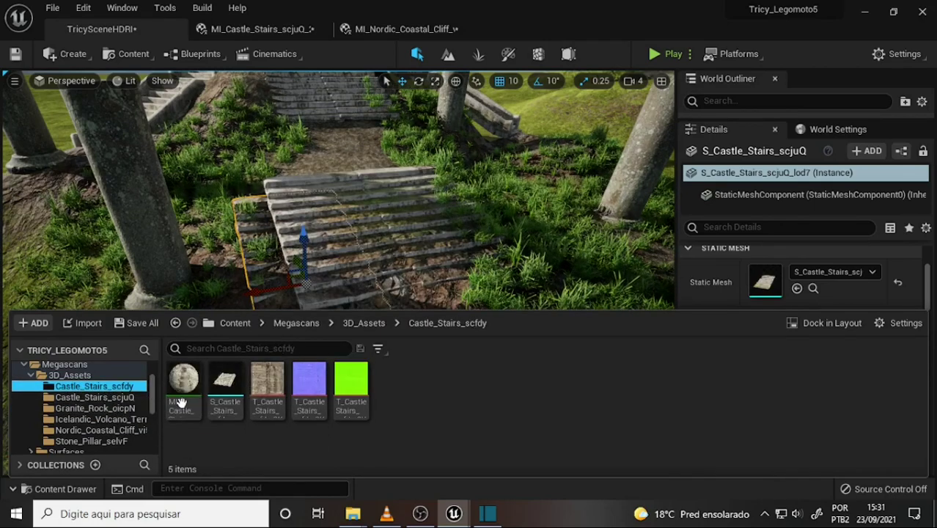
- Place the Castle_Stairs_scfdy stairs mesh on the hill, rotated about the vertical axis
mouse_move(225, 381)
mouse_down()
mouse_move(374, 205)
mouse_move(387, 262)
mouse_up()
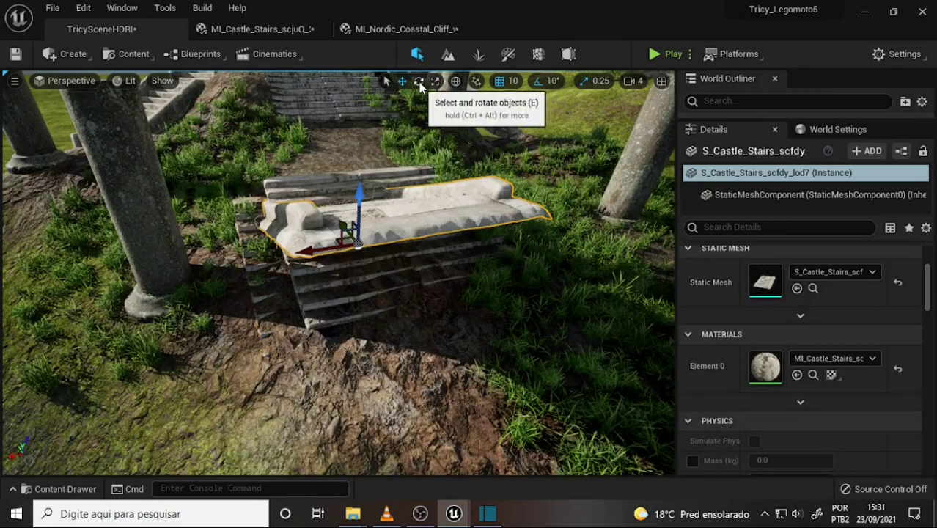
click(418, 82)
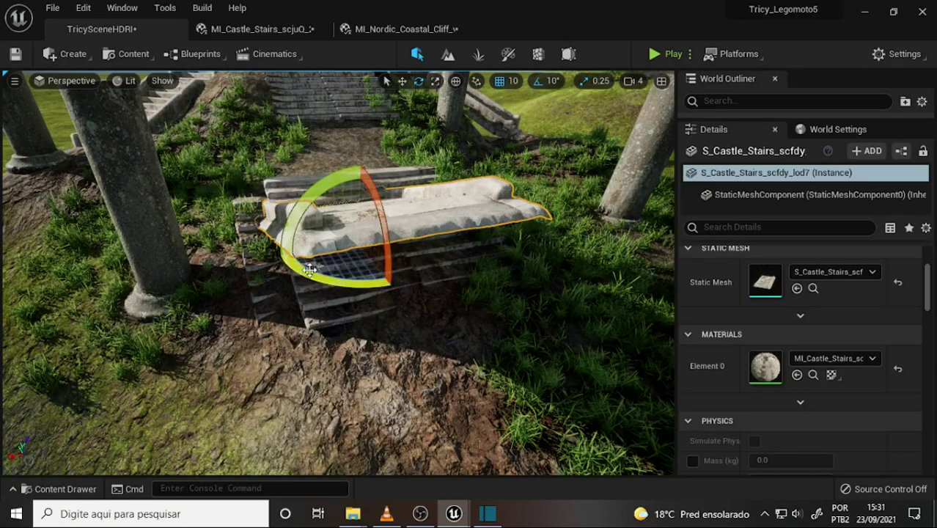
mouse_move(339, 271)
mouse_down()
mouse_move(440, 269)
mouse_move(407, 216)
mouse_up()
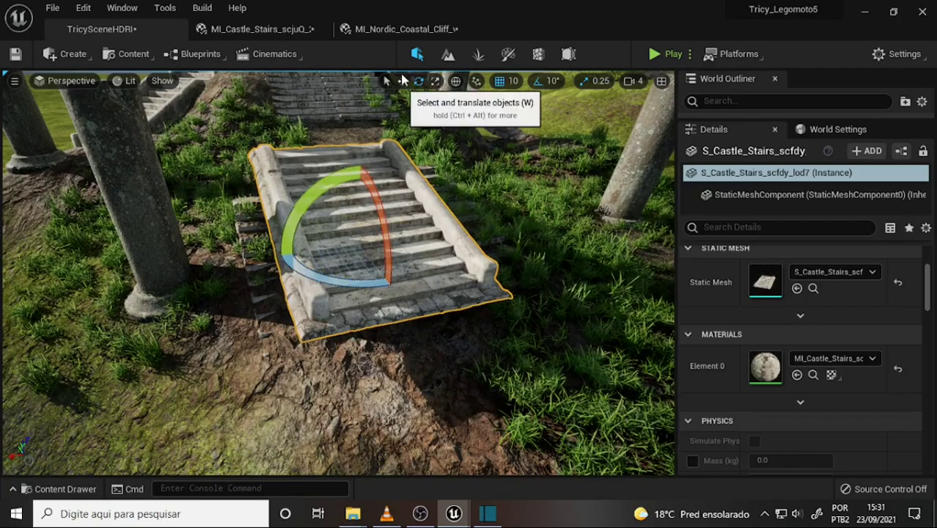
click(401, 81)
mouse_move(359, 202)
mouse_down()
mouse_move(349, 252)
mouse_move(339, 249)
mouse_move(355, 216)
mouse_up()
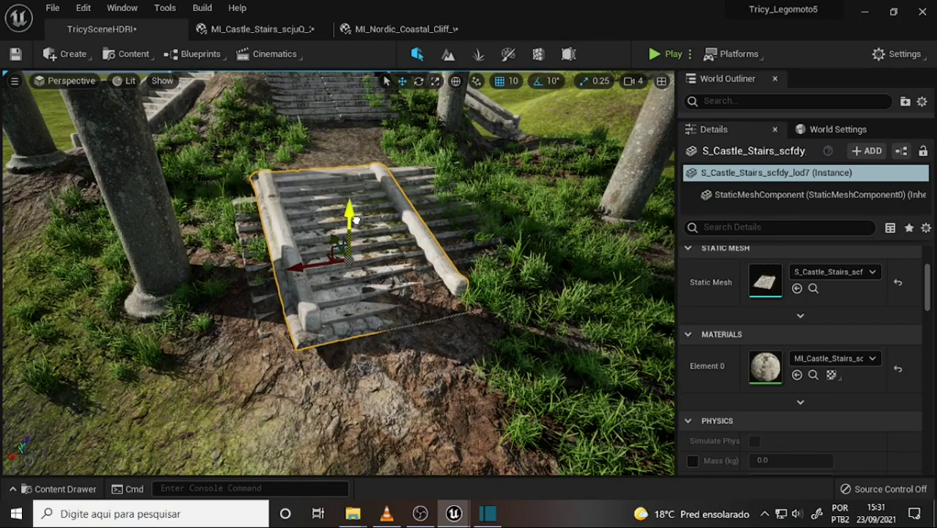
- Adjust the stairs' height so they sit up out of the hillside, checking from several angles
key(f)
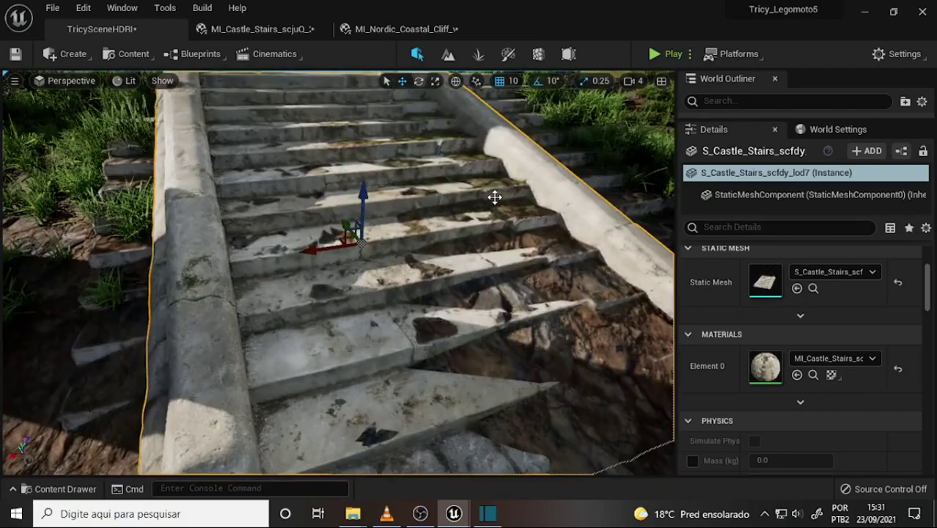
scroll(353, 226, down, 4)
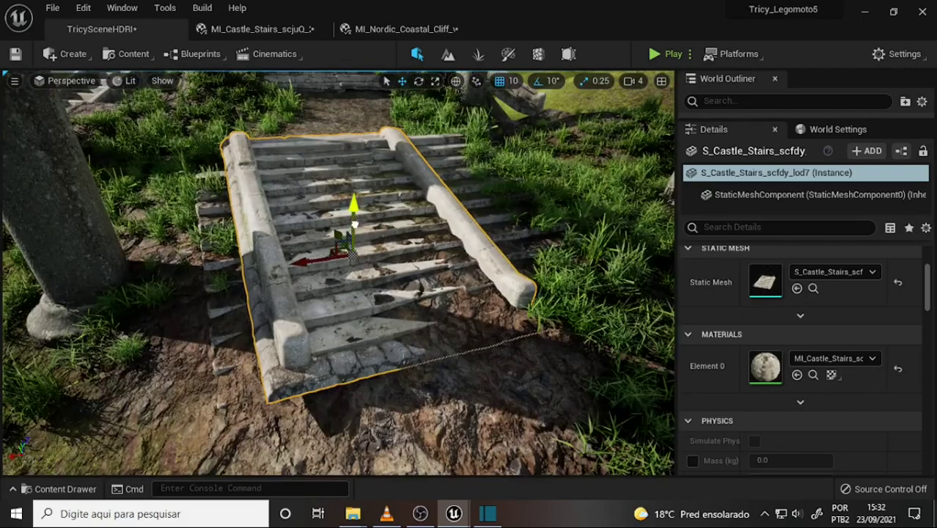
drag(354, 225, 425, 227)
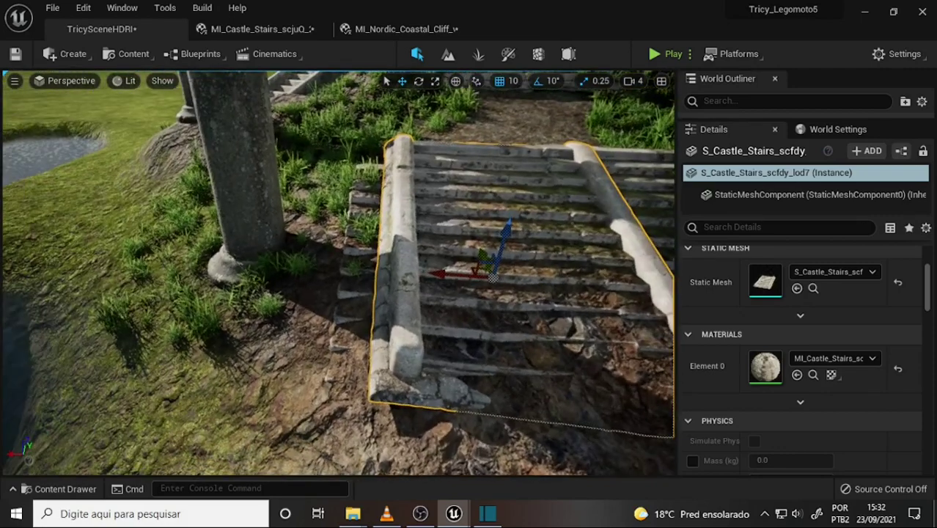
mouse_move(531, 244)
alt+mouse_down()
mouse_move(455, 242)
mouse_move(488, 196)
alt+mouse_up()
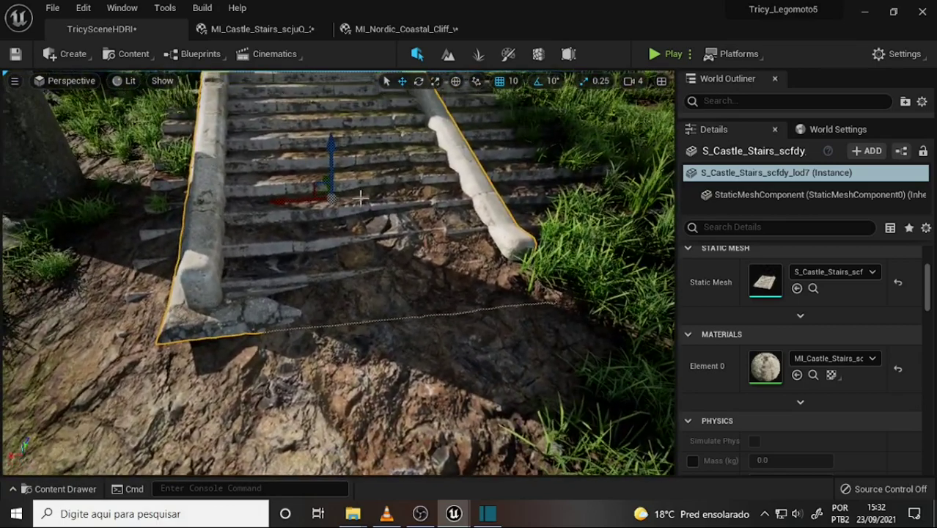
alt+drag(342, 191, 411, 192)
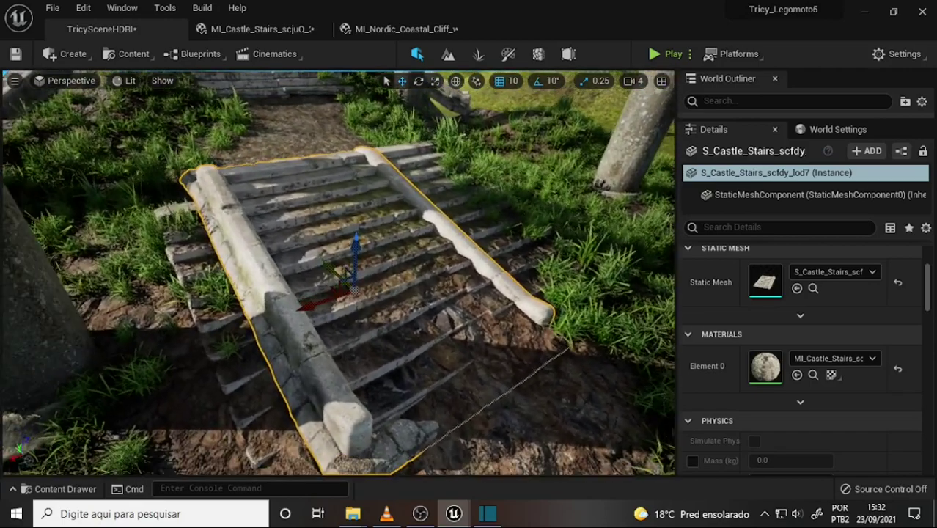
drag(350, 263, 352, 200)
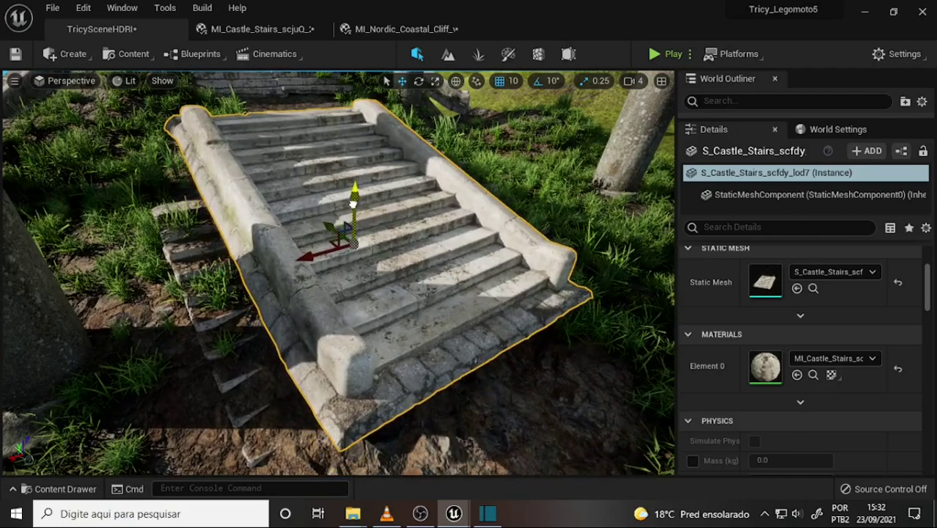
scroll(418, 233, down, 5)
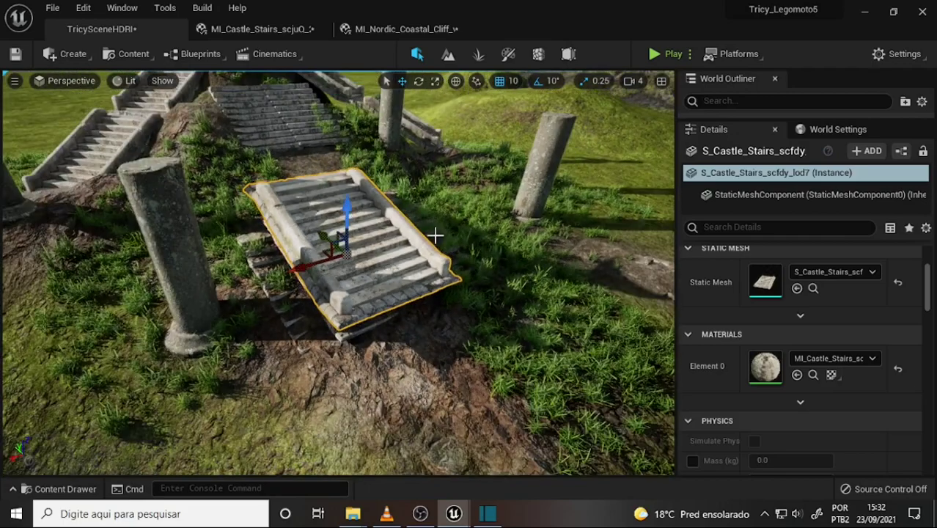
alt+drag(433, 235, 476, 235)
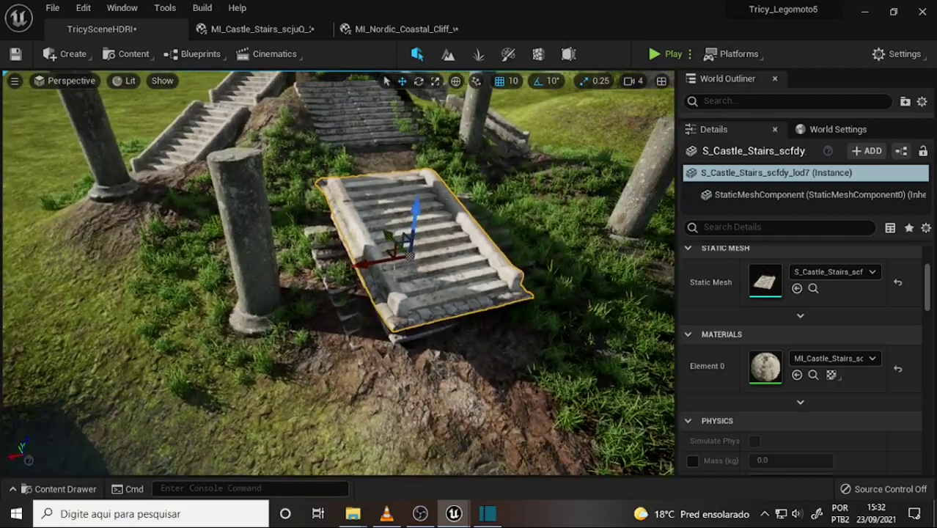
mouse_move(517, 297)
alt+mouse_down()
mouse_move(558, 279)
mouse_move(513, 295)
mouse_move(472, 295)
alt+mouse_up()
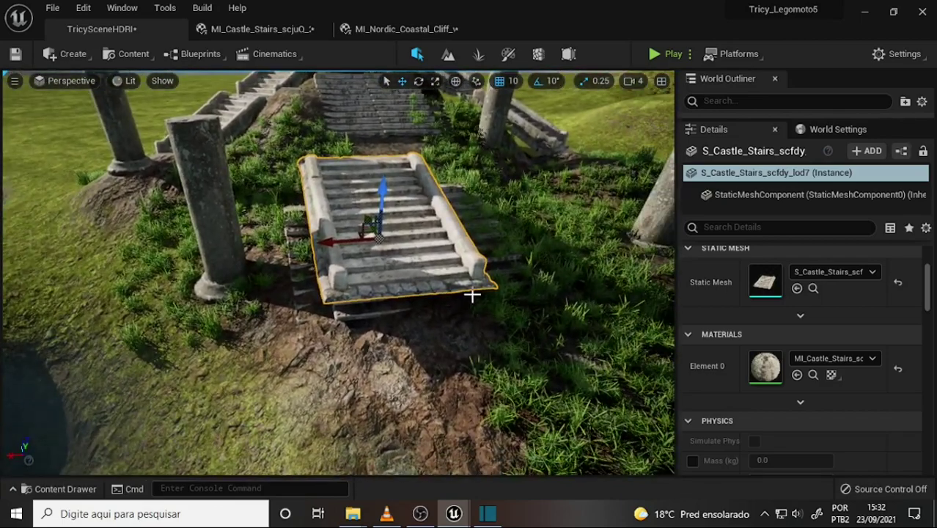
- Search the Plugins browser for 'mode' to find Modeling Tools Editor Mode
click(901, 55)
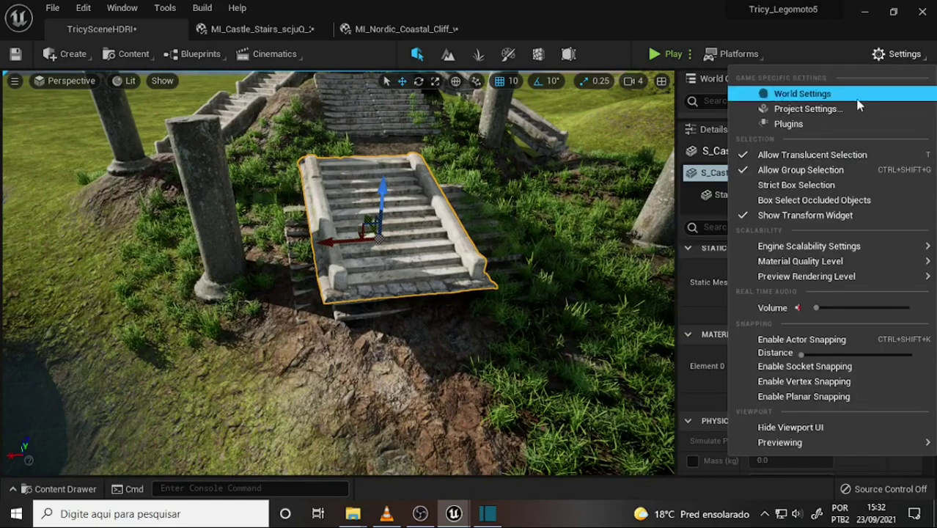
click(797, 125)
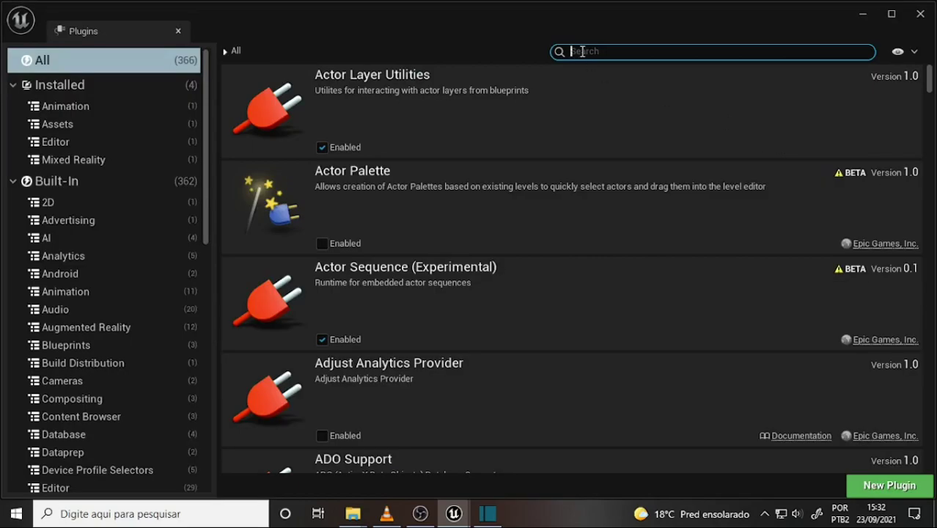
text(mo)
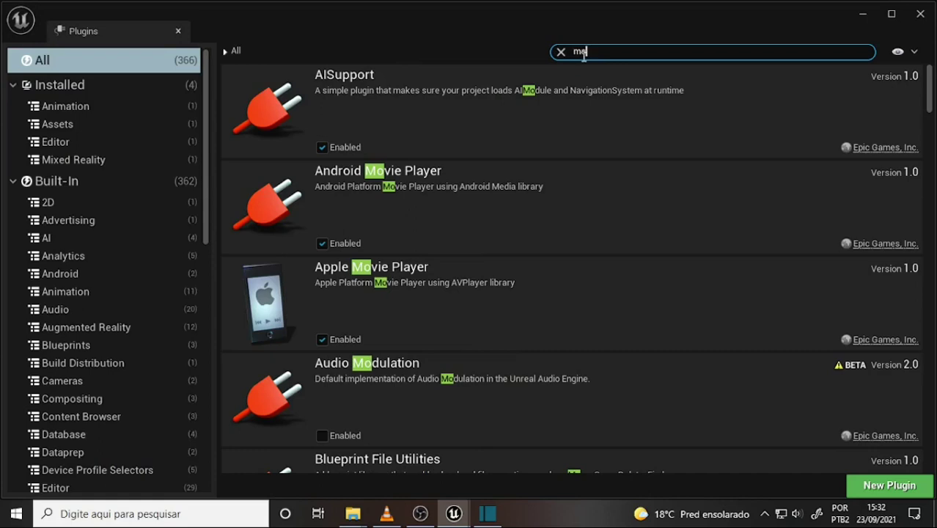
text(de)
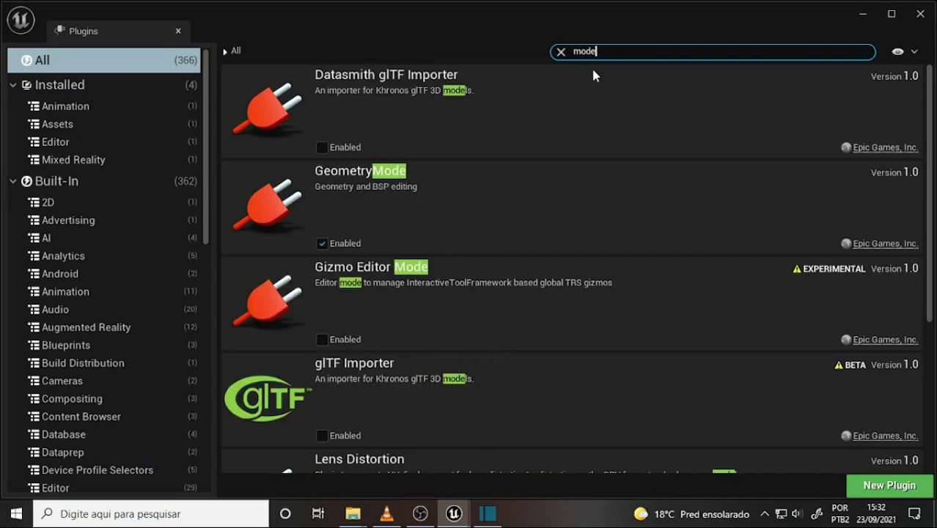
scroll(566, 144, down, 2)
scroll(558, 147, down, 3)
scroll(557, 147, down, 1)
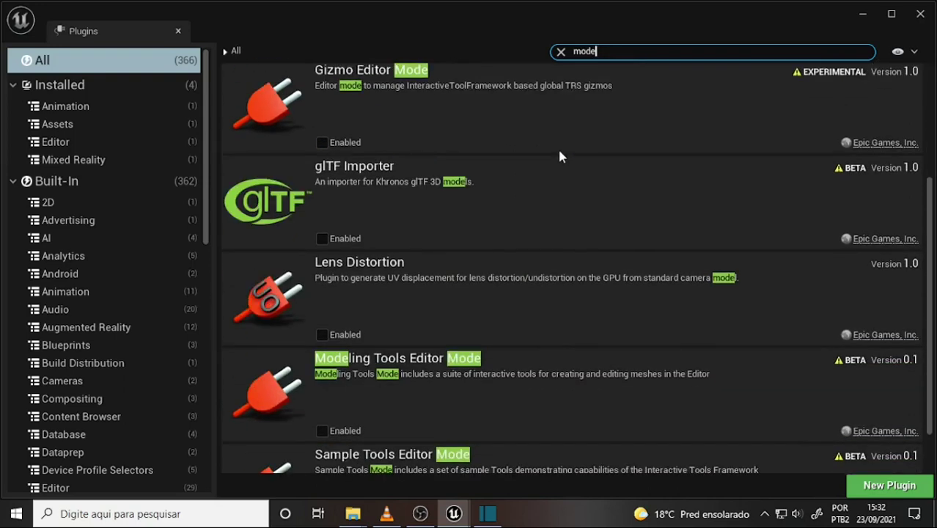
scroll(557, 149, down, 2)
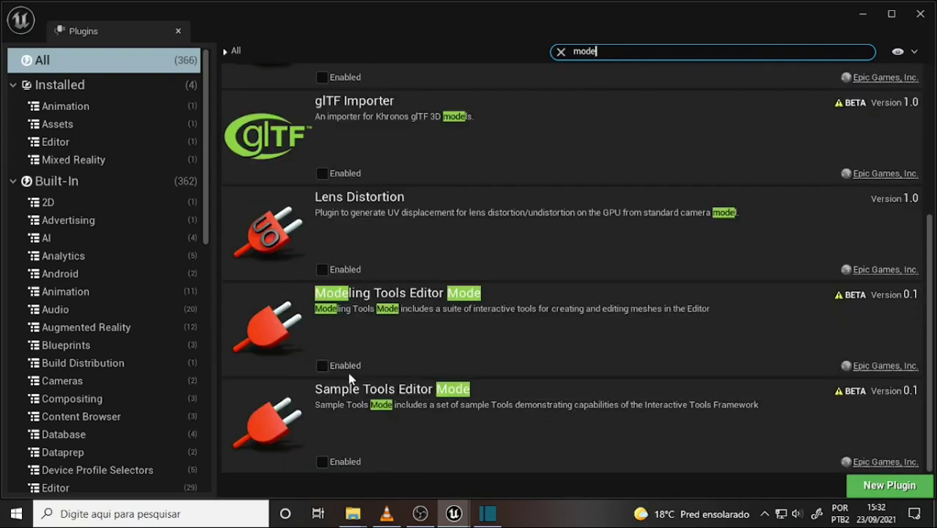
- Enable the Modeling Tools Editor Mode beta plugin, save unsaved assets, and restart the editor
click(321, 366)
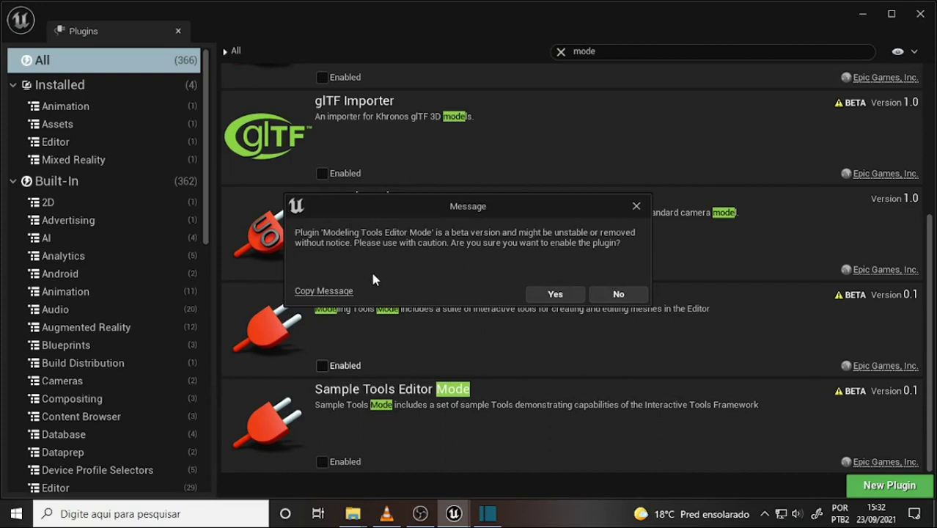
click(555, 293)
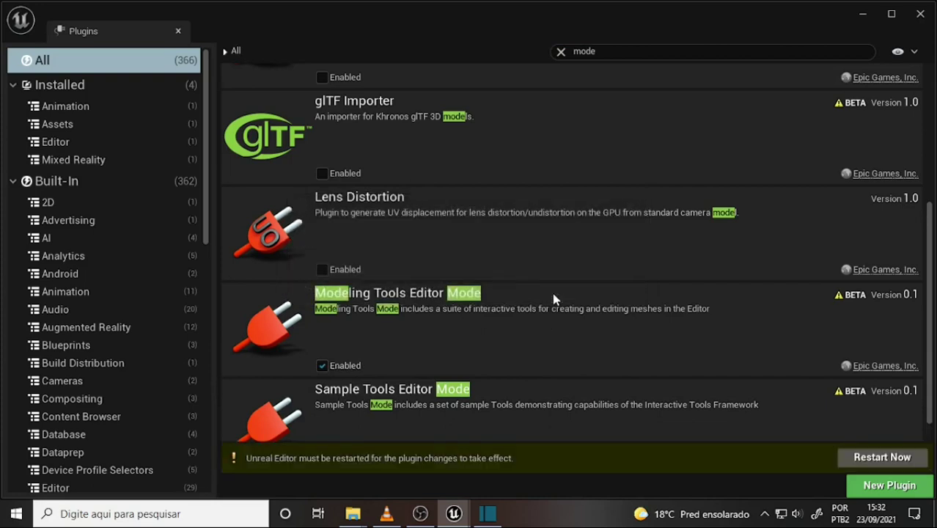
click(869, 457)
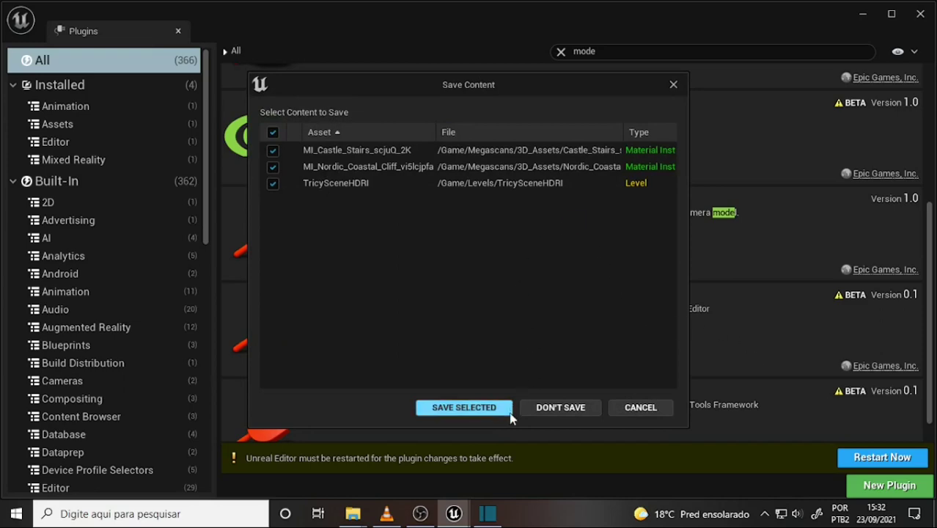
click(452, 408)
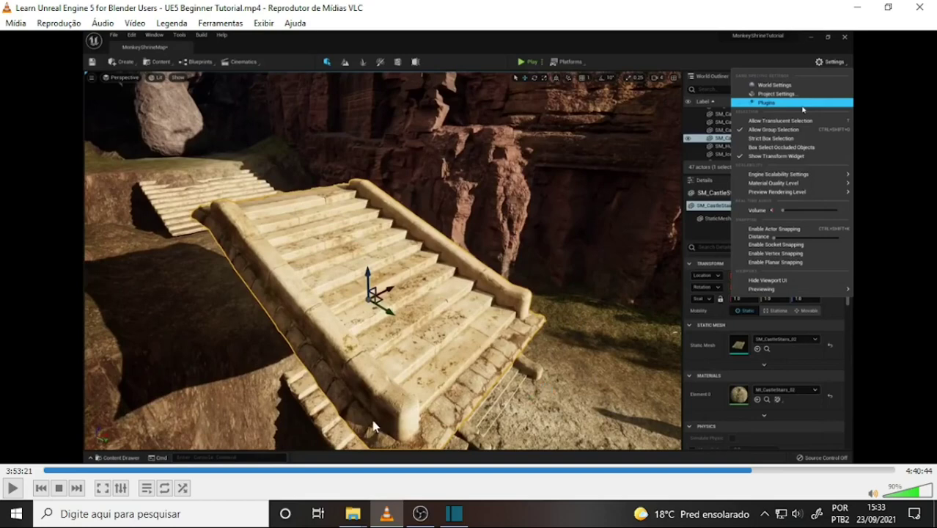
- Switch from the paused tutorial video back to the restarted Unreal Engine editor
click(421, 514)
- Select the castle stairs mesh and switch the editor to Modeling mode
click(487, 513)
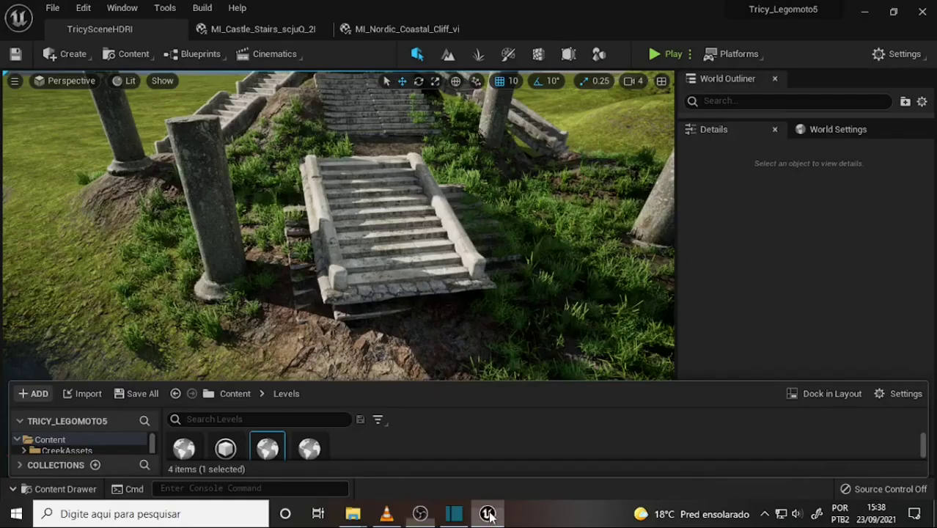
drag(293, 232, 316, 212)
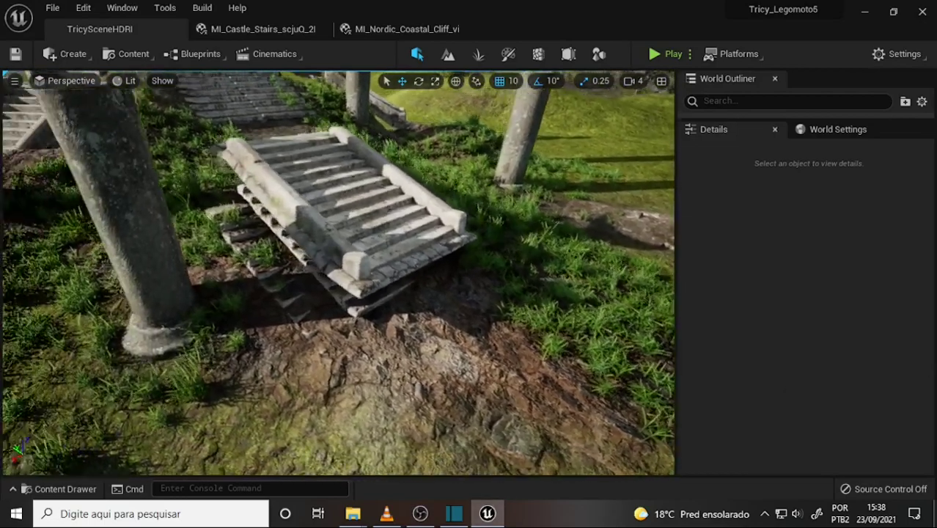
drag(257, 225, 256, 249)
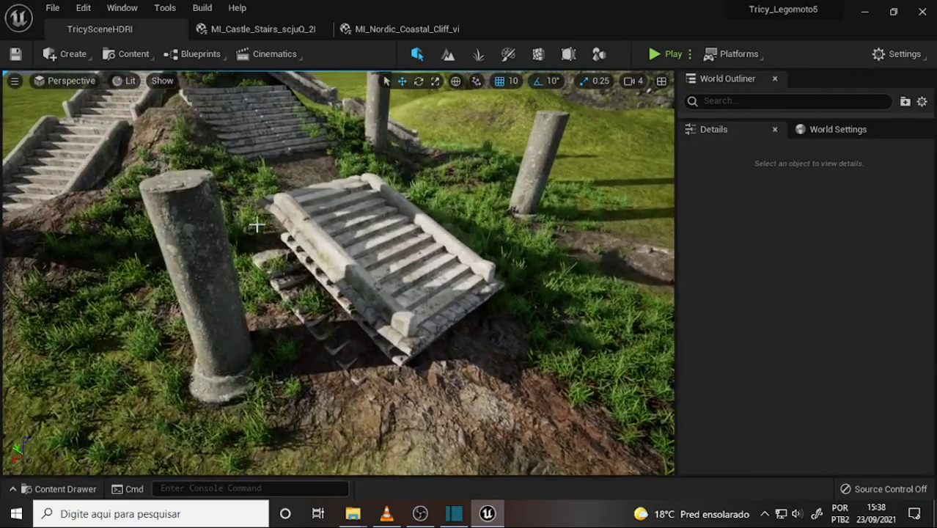
scroll(456, 202, up, 3)
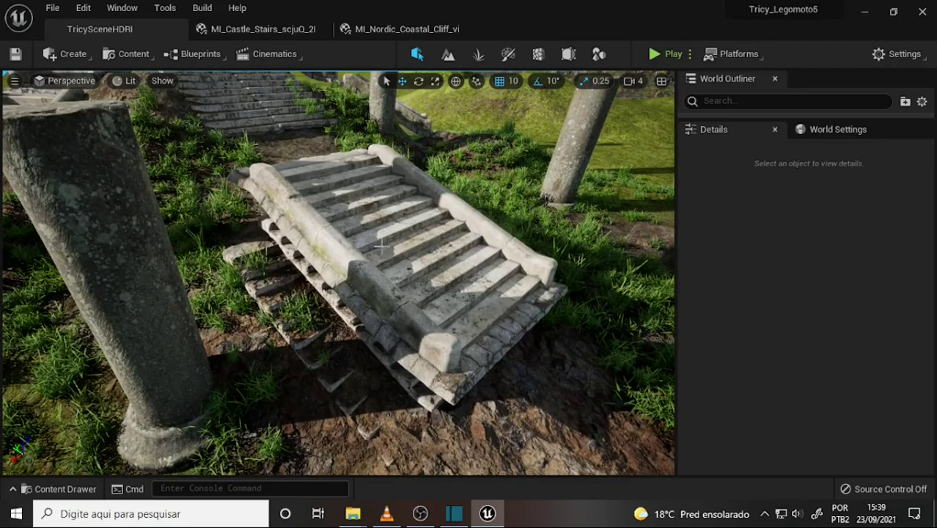
click(386, 273)
click(598, 55)
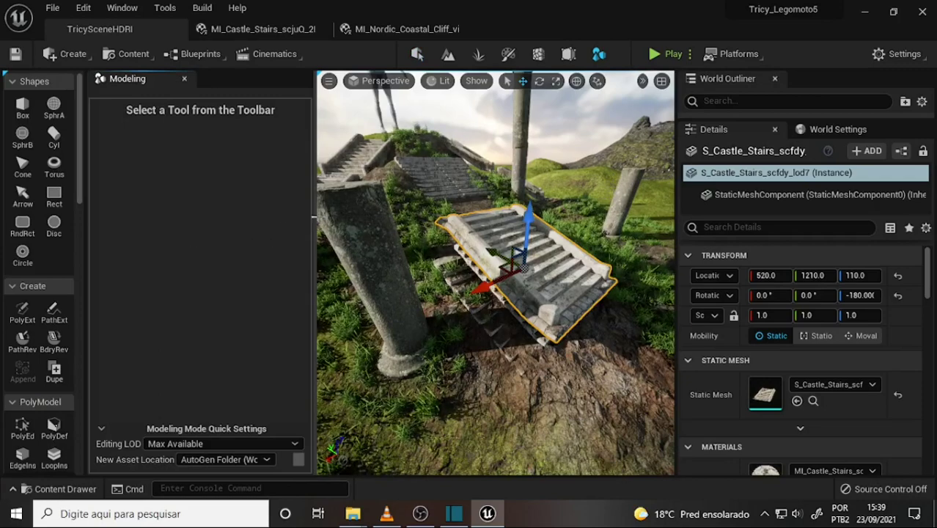
- Widen the modeling tool palette and scroll through its PolyModel, Deform, MeshOps, UVs and LODs tools
scroll(488, 212, up, 5)
scroll(492, 207, down, 4)
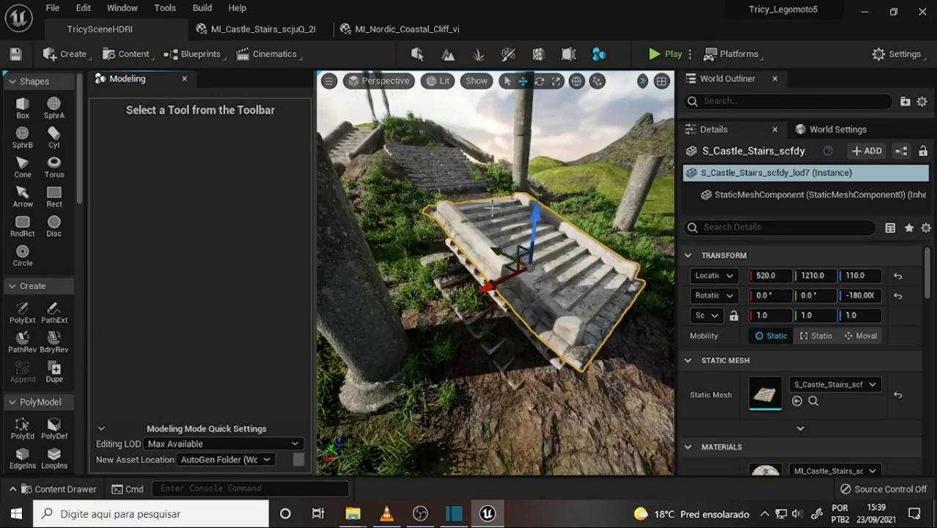
alt+drag(491, 220, 417, 220)
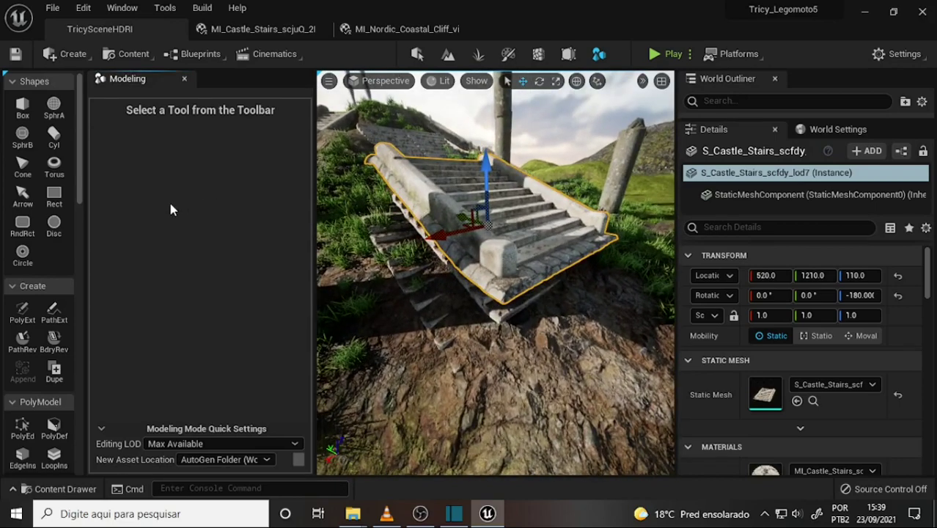
mouse_move(494, 244)
alt+mouse_down()
mouse_move(440, 235)
mouse_move(462, 249)
mouse_move(418, 249)
mouse_move(433, 249)
alt+mouse_up()
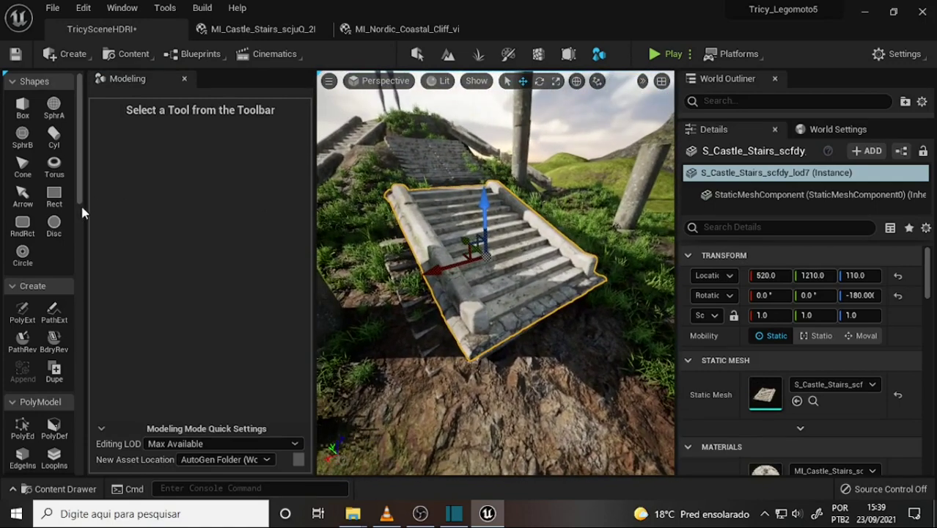
mouse_move(86, 206)
mouse_down()
mouse_move(208, 204)
mouse_move(191, 205)
mouse_up()
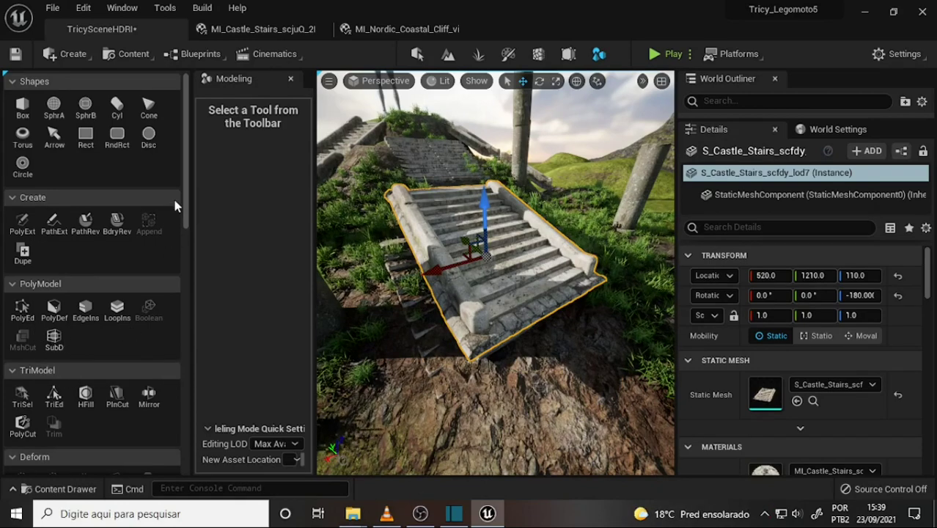
drag(185, 208, 184, 283)
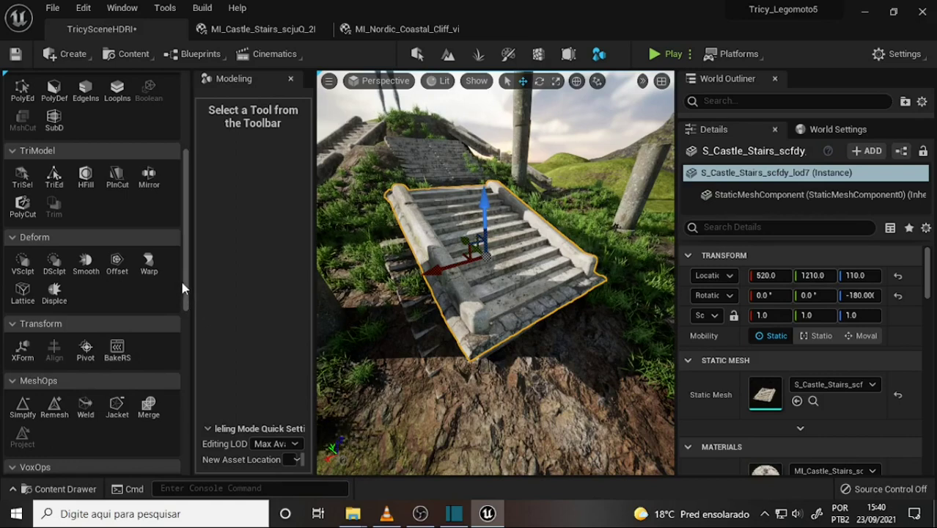
mouse_move(184, 277)
mouse_down()
mouse_move(193, 212)
mouse_move(200, 471)
mouse_up()
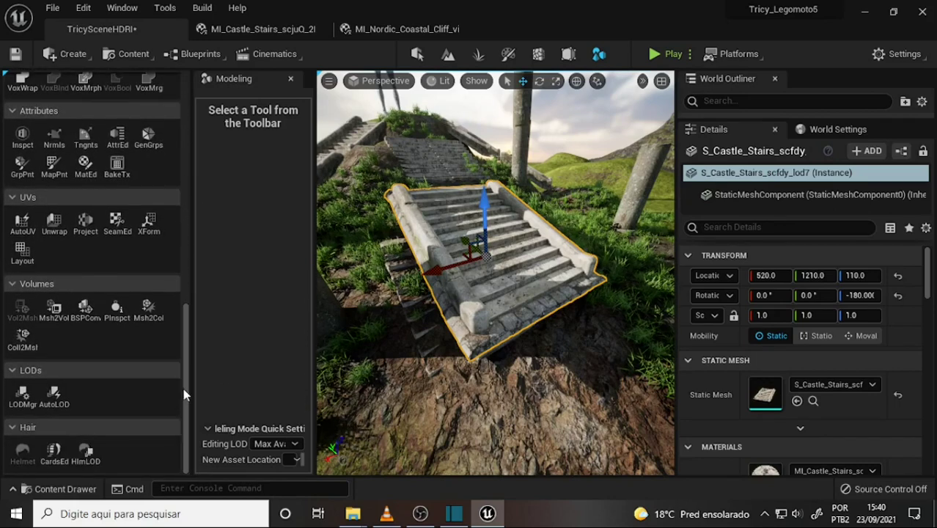
drag(183, 394, 184, 222)
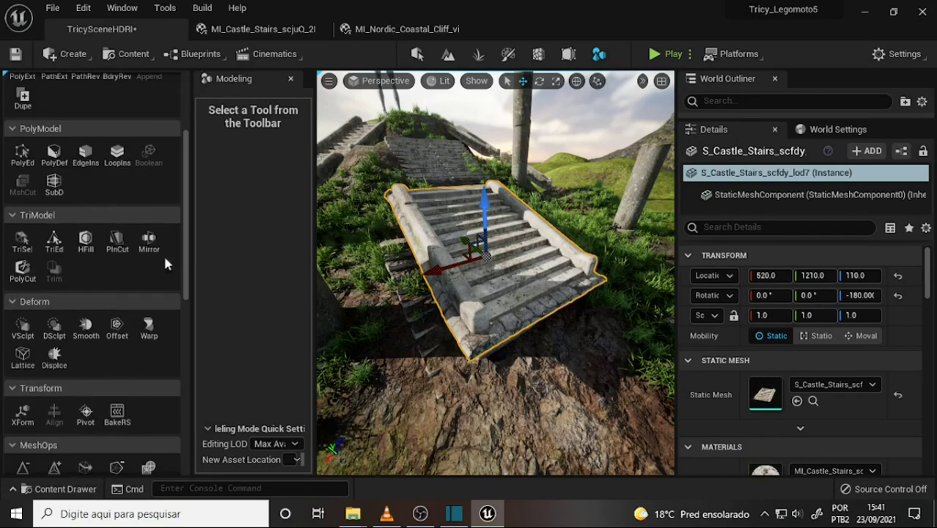
- Start a Plane Cut on the stairs and rotate the Local gizmo to angle the cut across the steps
click(116, 244)
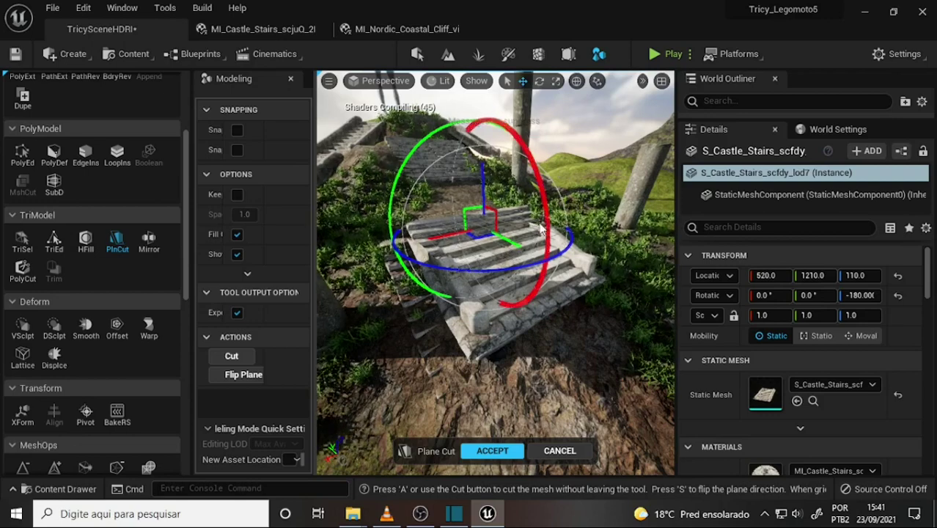
drag(546, 226, 501, 38)
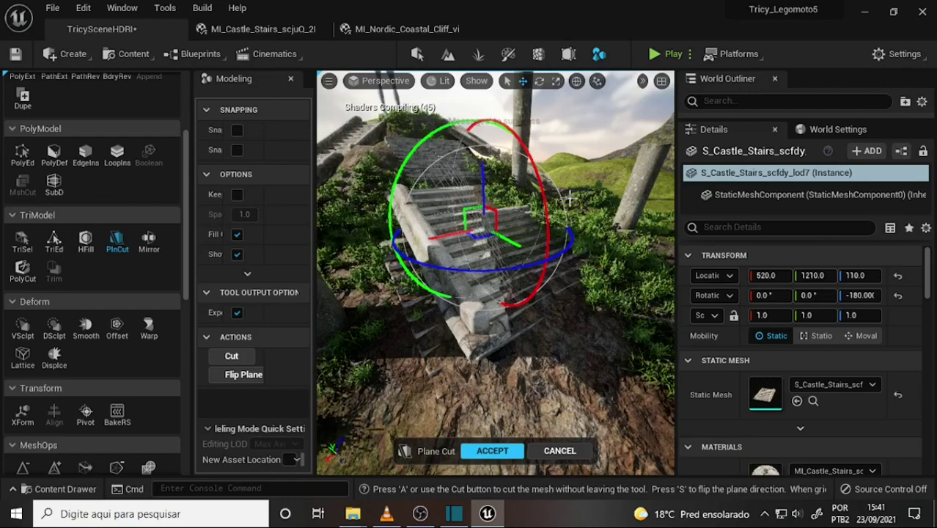
alt+drag(569, 197, 569, 197)
click(576, 80)
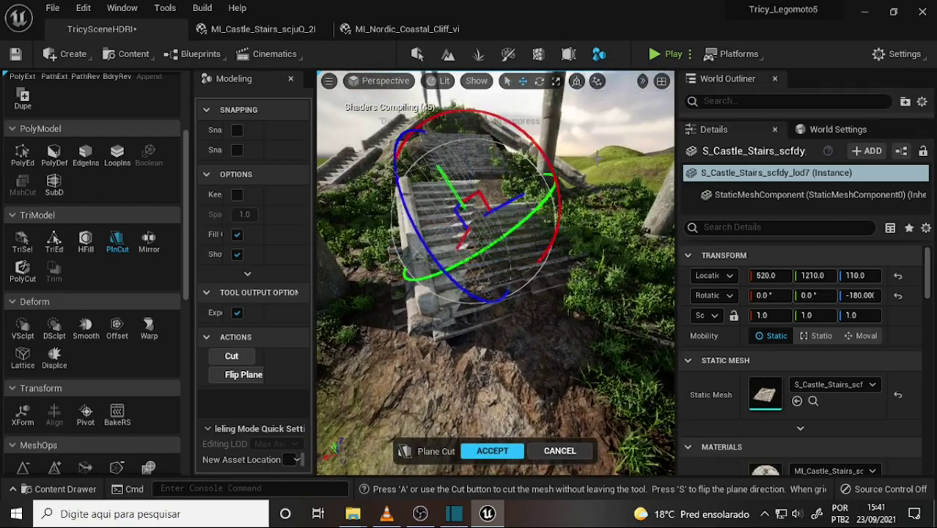
drag(558, 212, 604, 202)
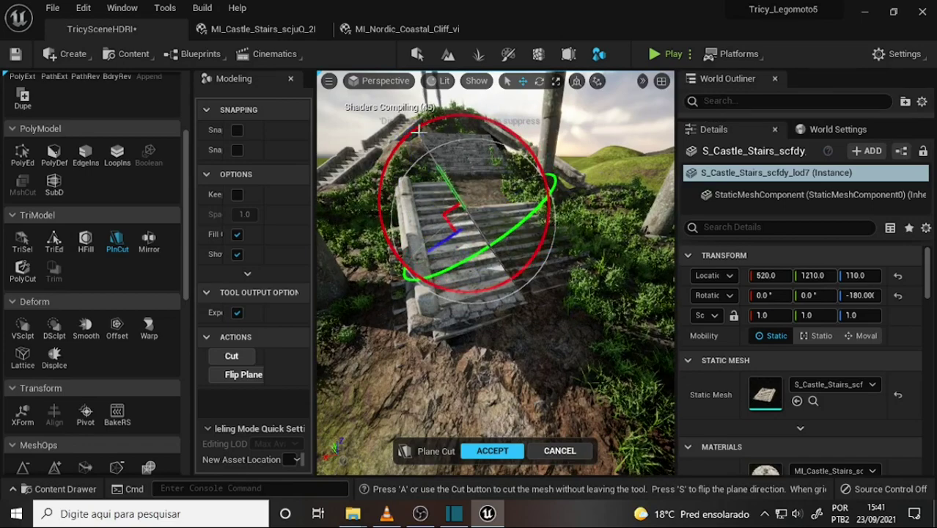
mouse_move(603, 203)
mouse_down()
mouse_move(461, 124)
mouse_move(475, 116)
mouse_up()
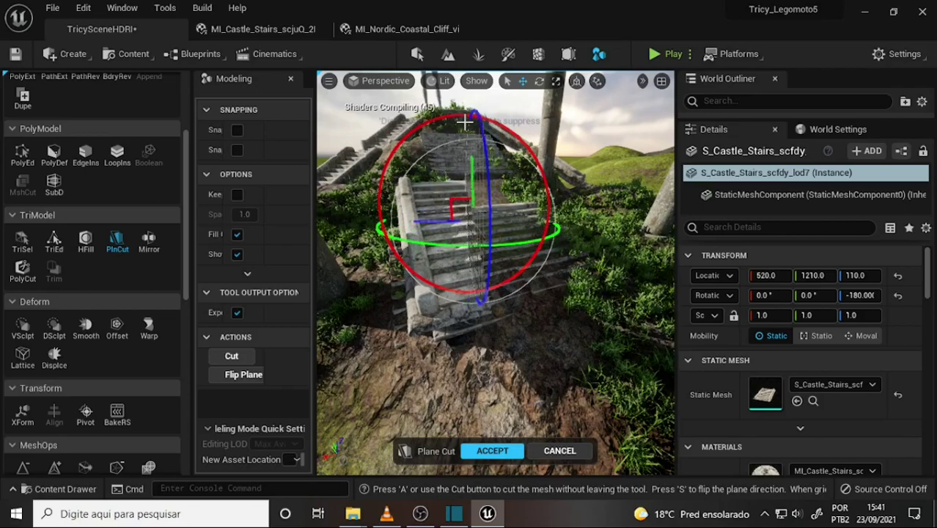
mouse_move(475, 116)
right_down()
mouse_move(475, 191)
mouse_move(576, 170)
right_up()
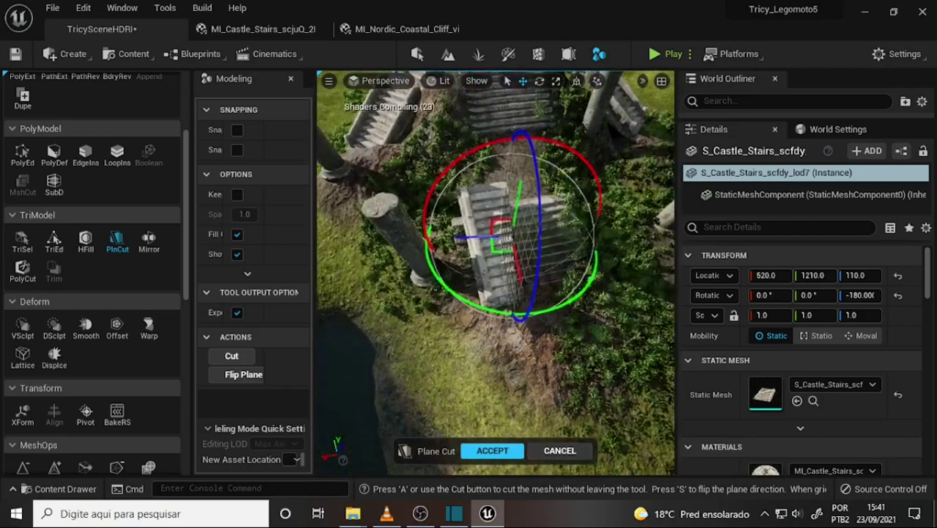
drag(576, 169, 566, 242)
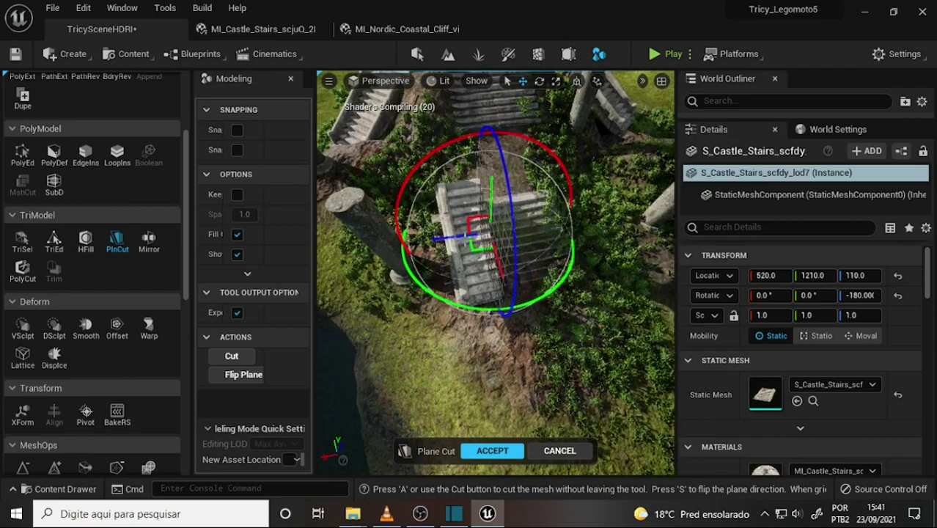
mouse_move(552, 194)
mouse_down()
mouse_move(415, 243)
mouse_move(645, 190)
mouse_move(627, 184)
mouse_move(629, 253)
mouse_move(621, 258)
mouse_up()
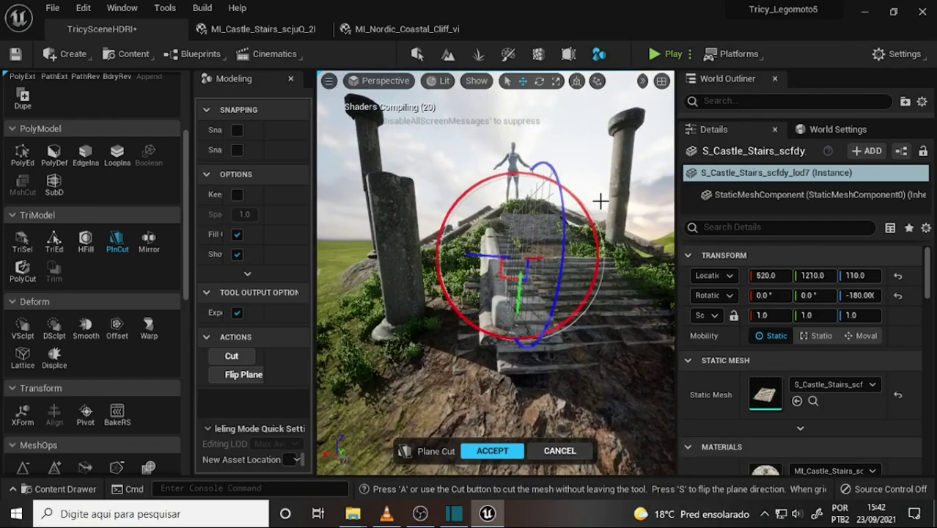
mouse_move(601, 201)
alt+mouse_down()
mouse_move(591, 216)
mouse_move(603, 213)
mouse_move(571, 220)
mouse_move(578, 213)
mouse_move(538, 291)
mouse_move(555, 288)
alt+mouse_up()
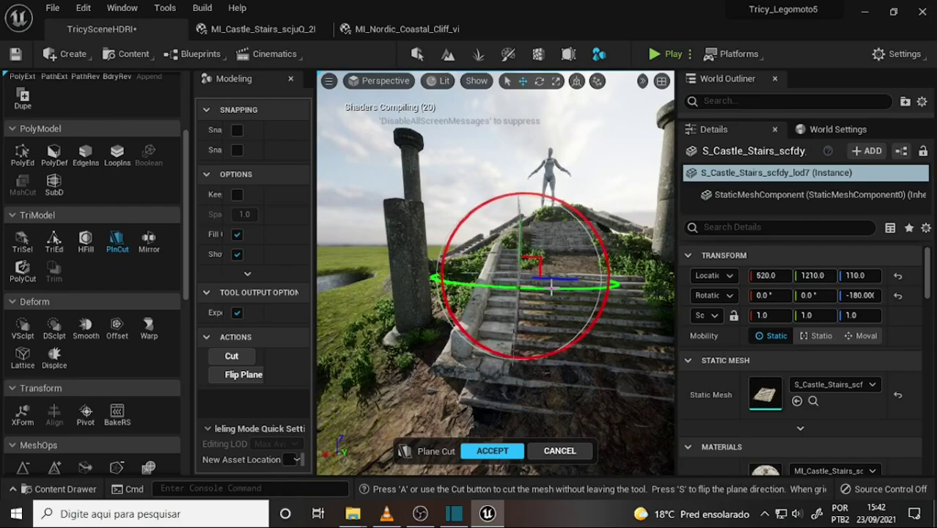
right_drag(478, 233, 445, 230)
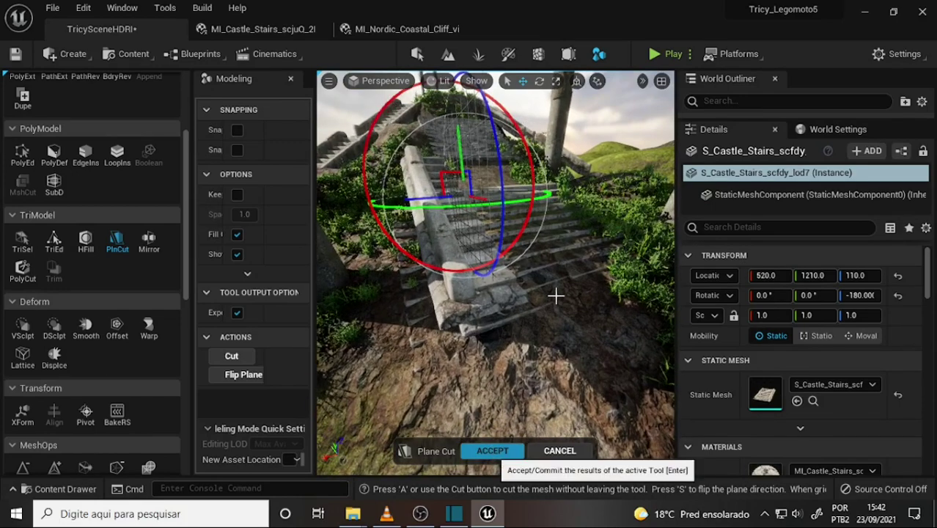
- Apply the plane cut, lower the cut stairs to Z 30 into the hill, then select the landscape
key(Return)
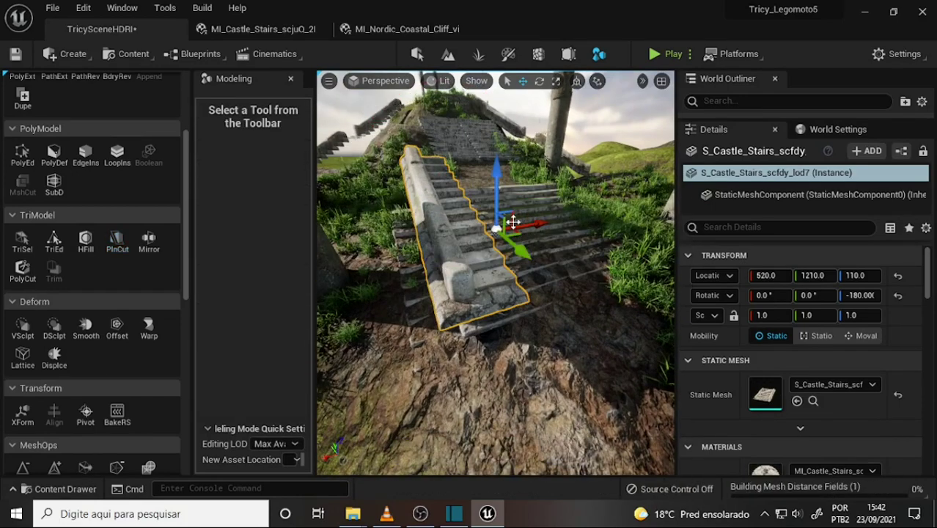
drag(497, 181, 495, 224)
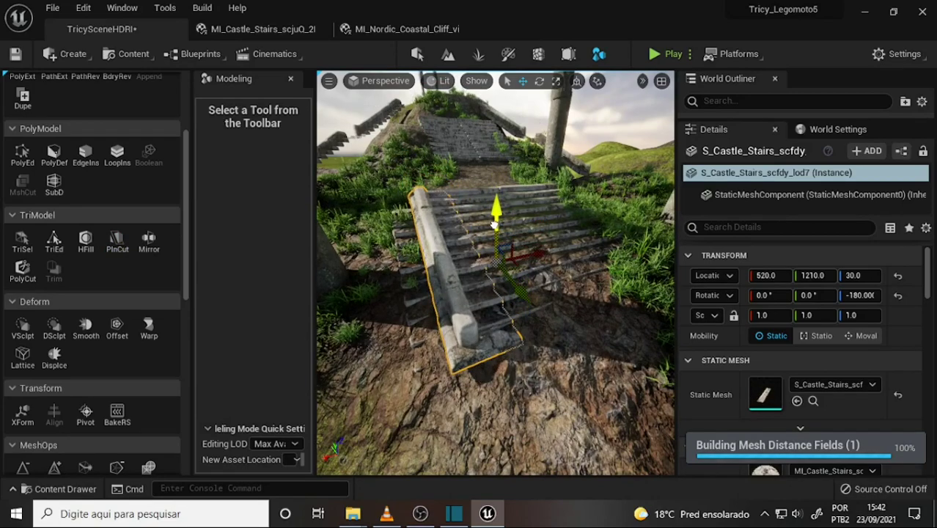
scroll(571, 278, up, 1)
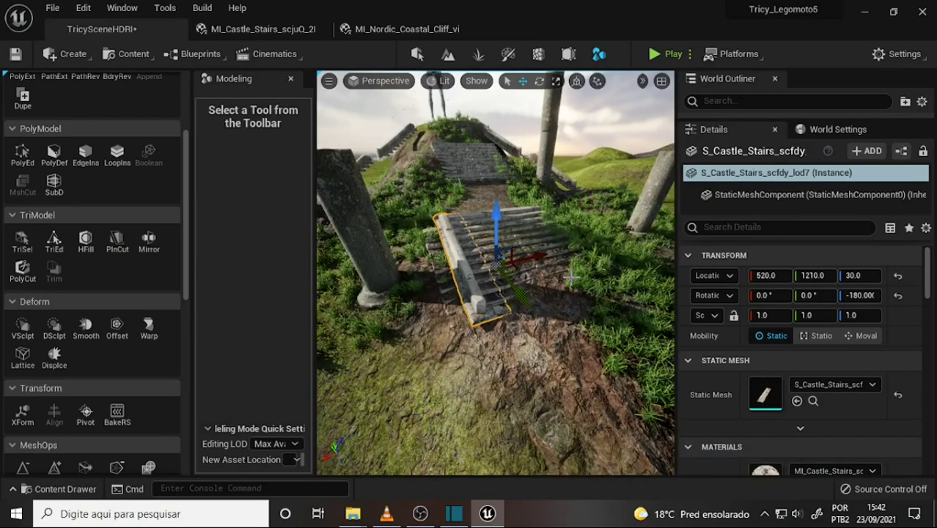
scroll(572, 277, up, 1)
scroll(572, 277, up, 1)
scroll(572, 277, up, 2)
right_drag(572, 277, 557, 269)
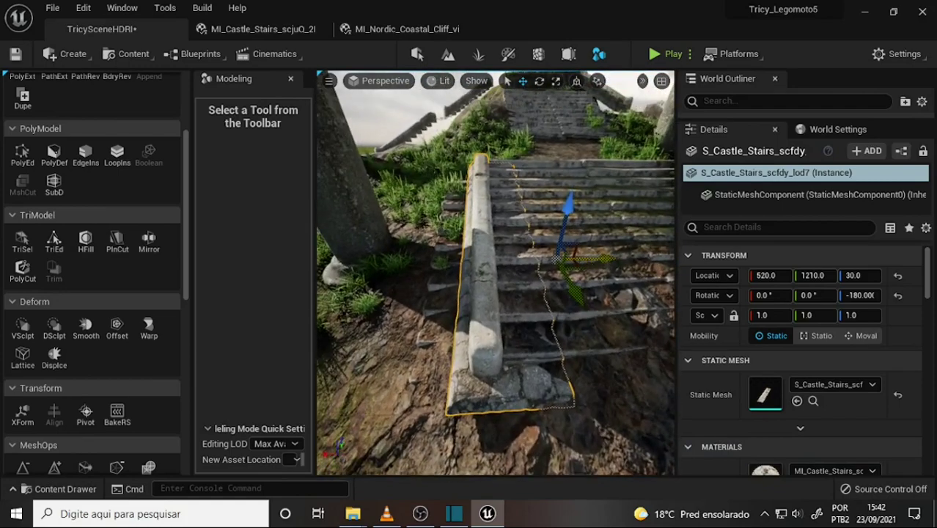
click(588, 241)
- Orbit around the sunken stairs to check how they sit in the hillside
scroll(580, 216, down, 2)
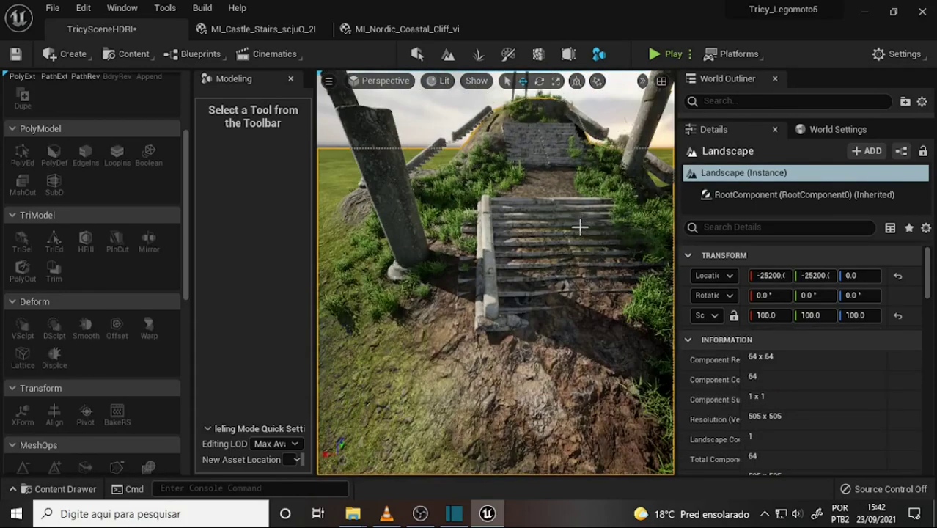
scroll(580, 220, down, 2)
scroll(580, 220, up, 2)
scroll(575, 226, down, 2)
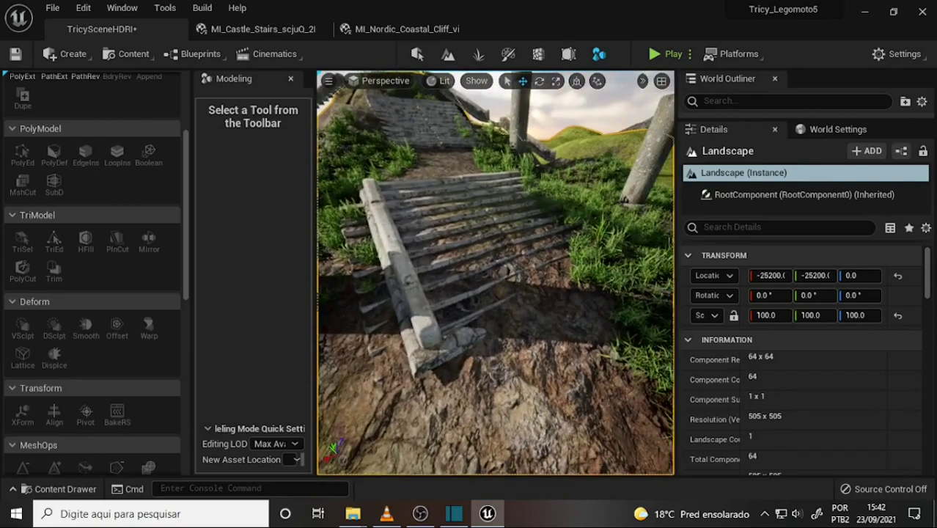
alt+drag(576, 226, 630, 242)
alt+drag(561, 224, 587, 235)
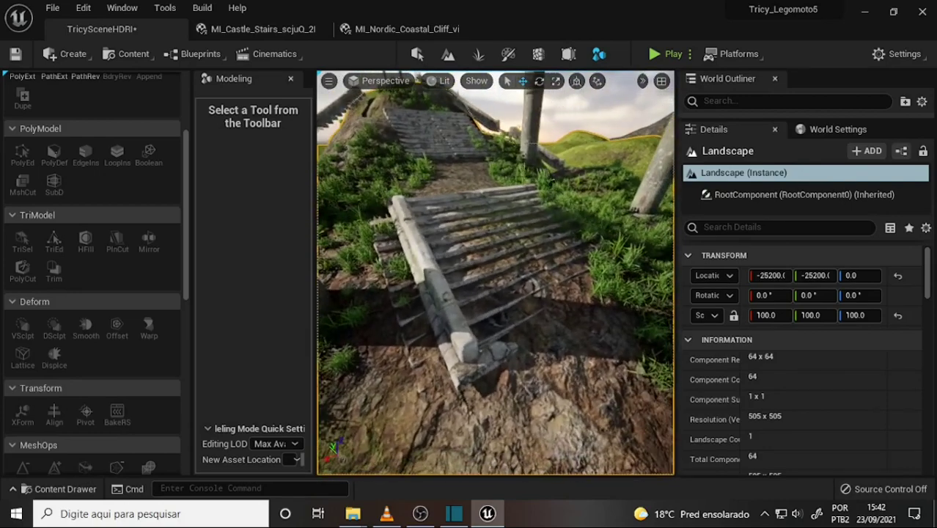
scroll(560, 220, up, 3)
scroll(561, 220, down, 3)
scroll(561, 224, down, 2)
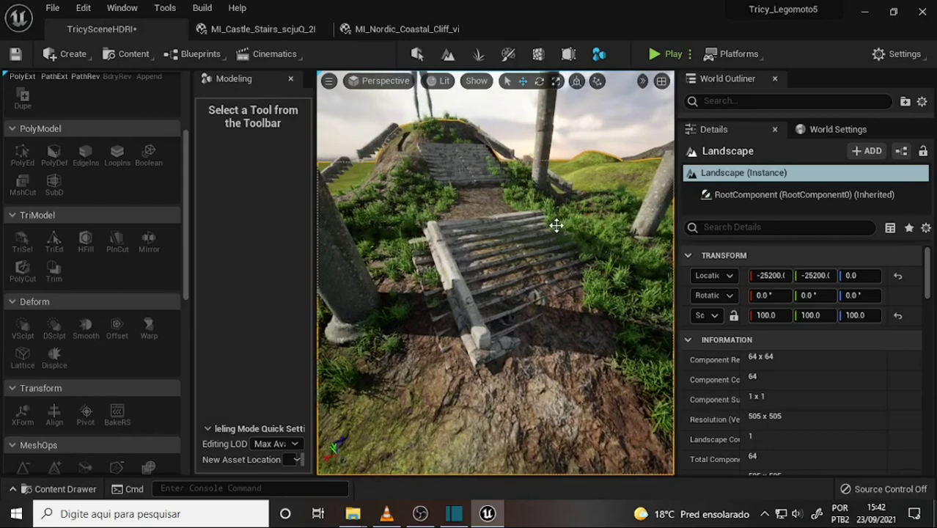
mouse_move(554, 223)
alt+mouse_down()
mouse_move(579, 227)
mouse_move(555, 234)
alt+mouse_up()
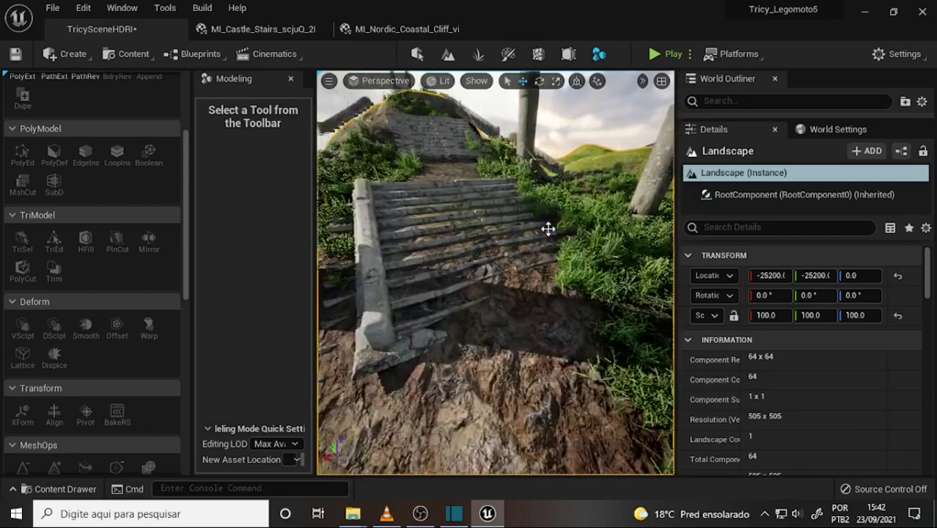
- Return to Select mode and zoom around the castle ruins scene to inspect it
click(417, 55)
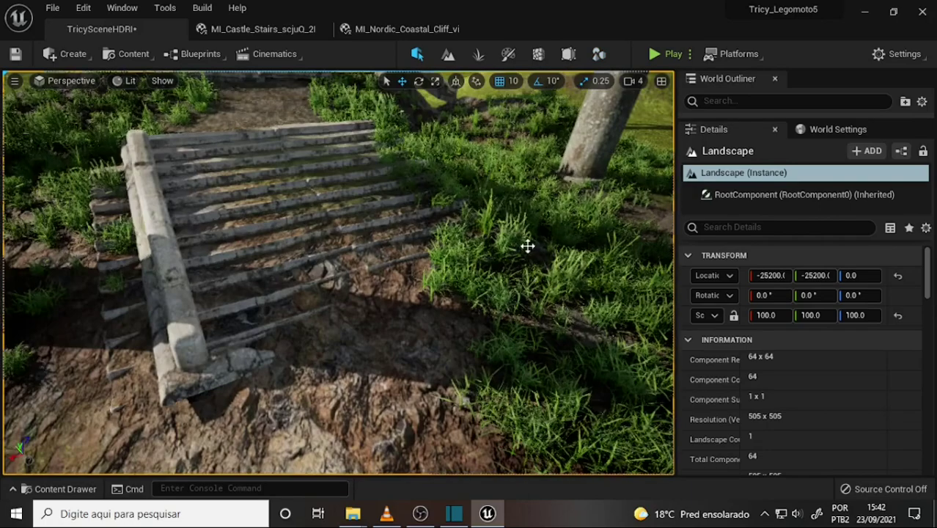
scroll(337, 272, down, 2)
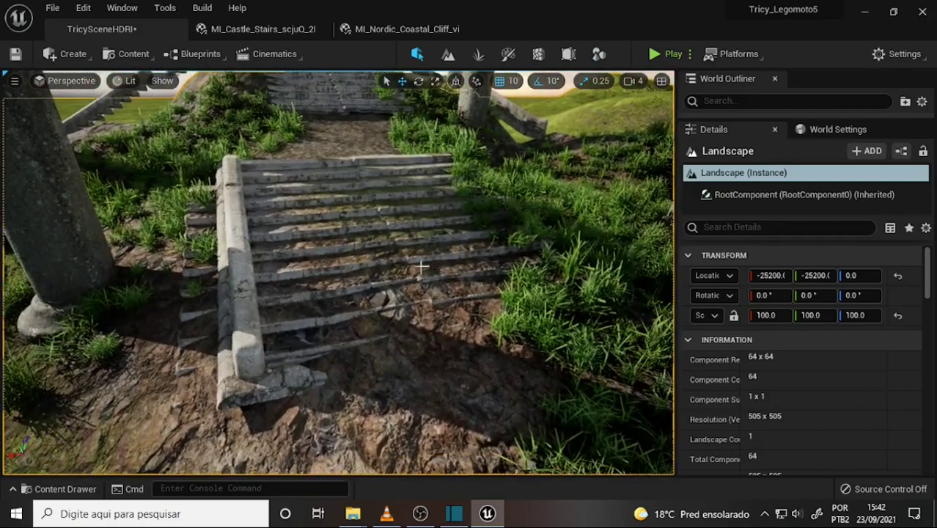
scroll(337, 271, down, 3)
scroll(337, 272, down, 2)
scroll(337, 271, up, 2)
scroll(337, 271, up, 2)
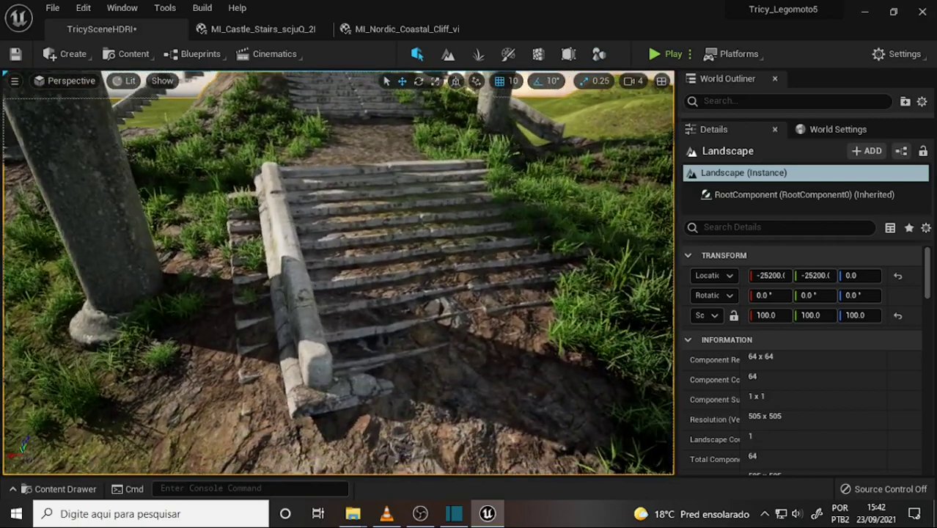
scroll(337, 271, up, 2)
scroll(444, 273, down, 3)
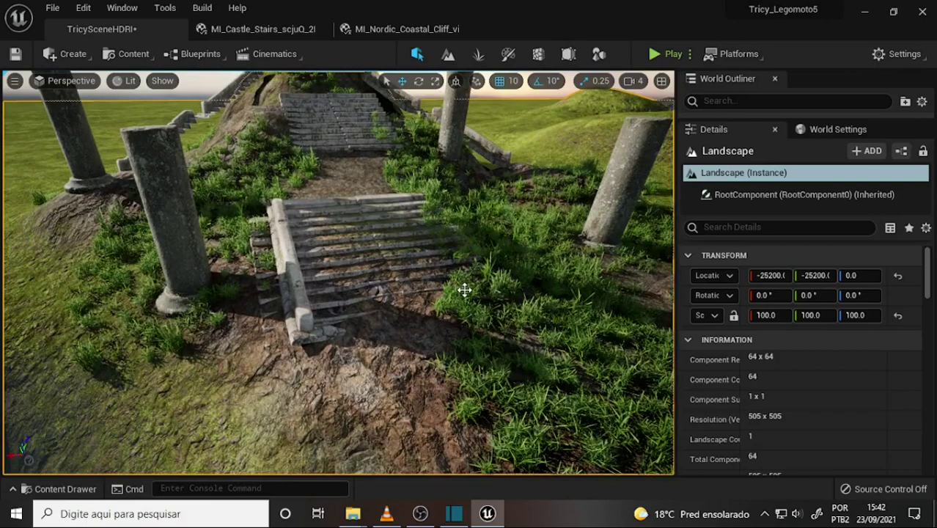
scroll(465, 290, up, 3)
scroll(465, 283, down, 3)
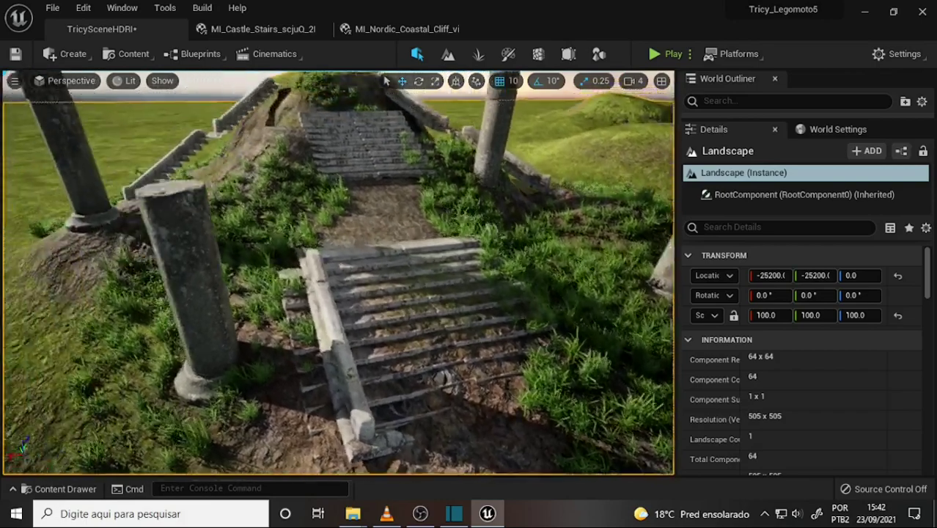
scroll(465, 284, up, 2)
scroll(504, 311, down, 2)
scroll(505, 312, down, 2)
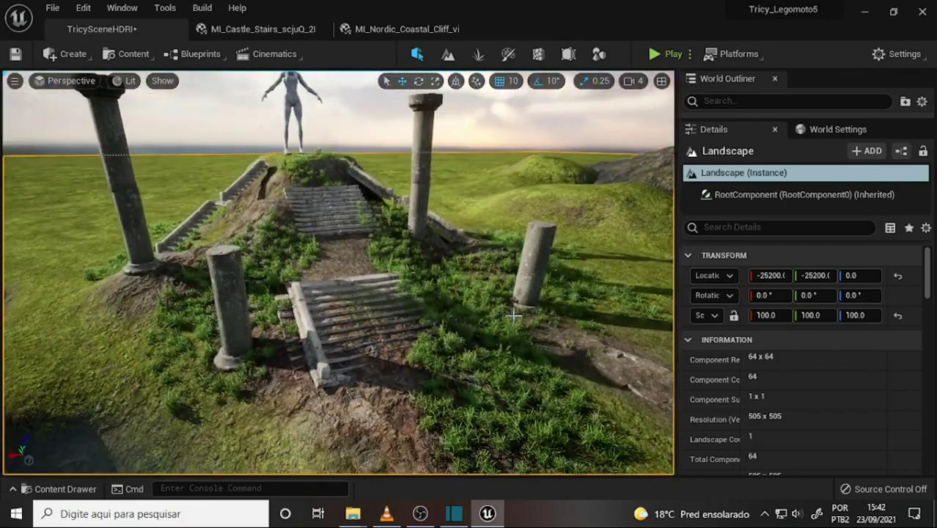
scroll(513, 313, up, 2)
scroll(514, 310, down, 1)
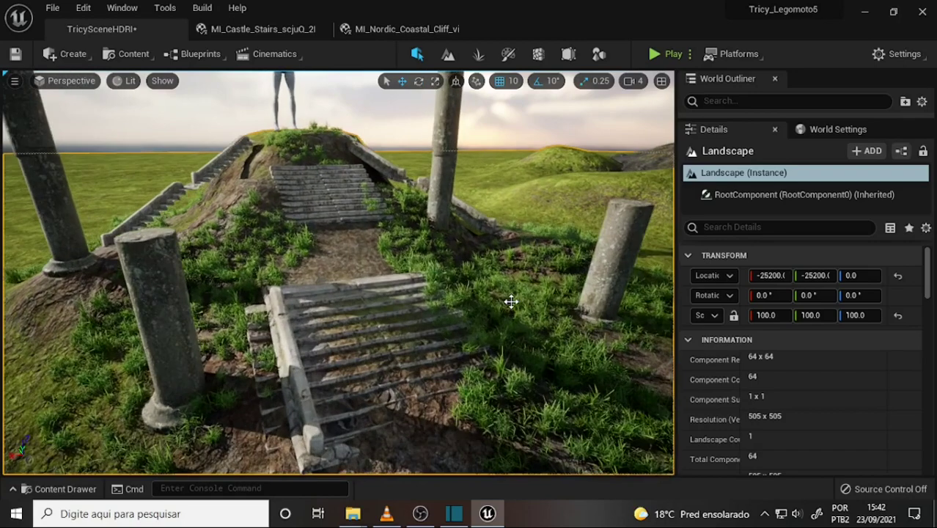
scroll(511, 299, down, 1)
scroll(511, 299, up, 1)
- Select the cut front S_Castle_Stairs_scfdy_lod7 stairs and reopen Modeling mode for them
middle_drag(511, 299, 253, 354)
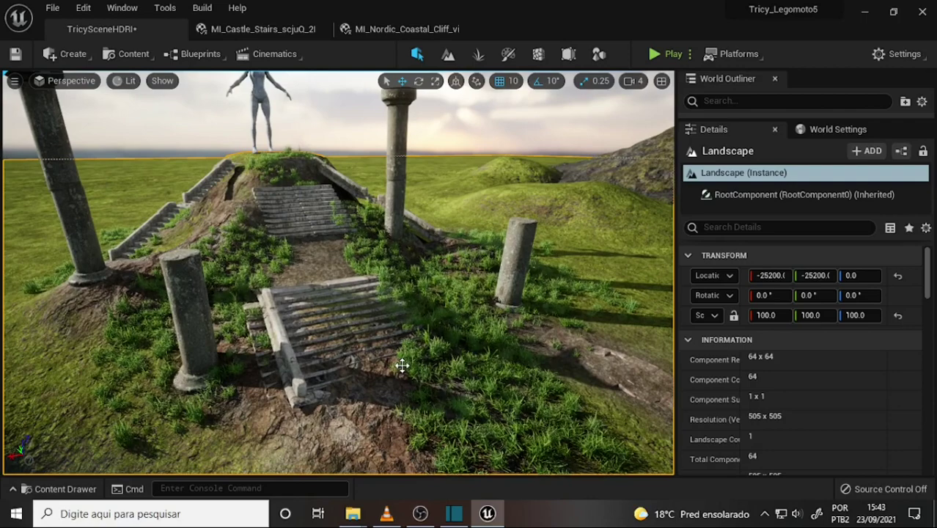
scroll(431, 359, up, 1)
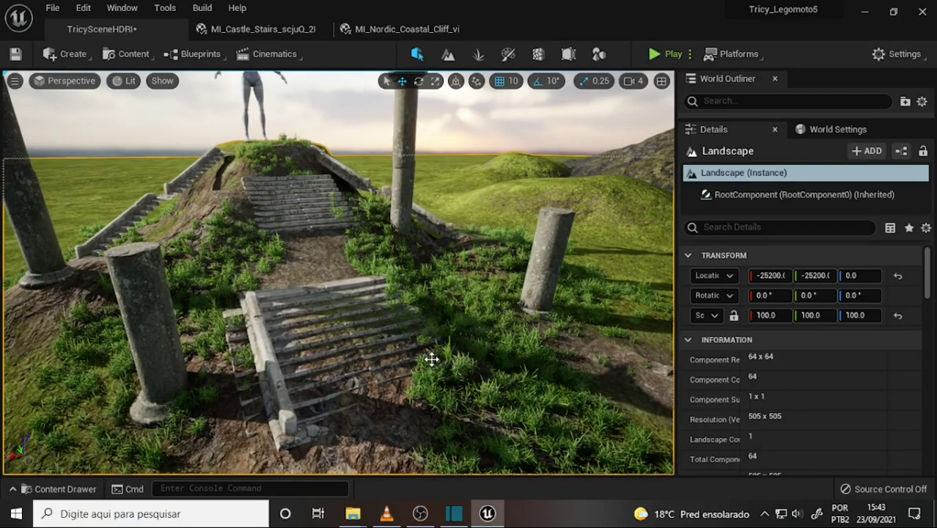
scroll(429, 358, down, 1)
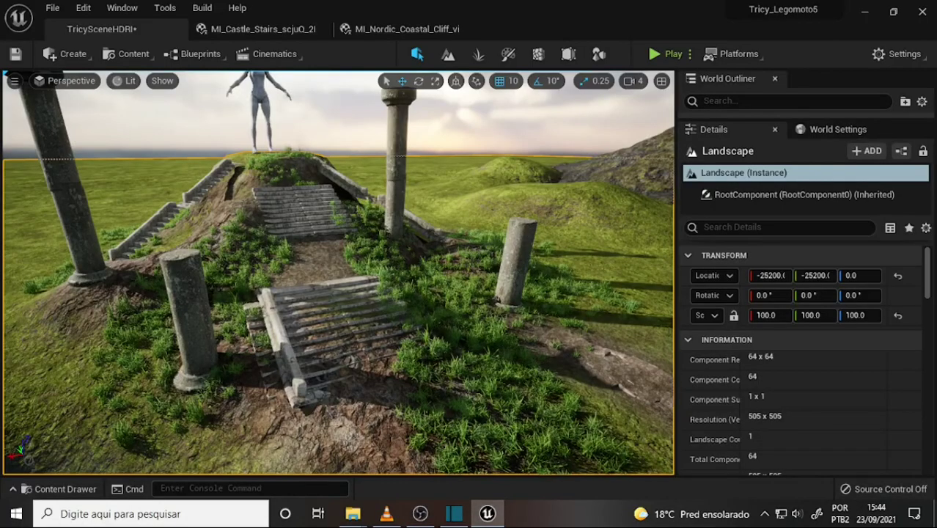
click(319, 333)
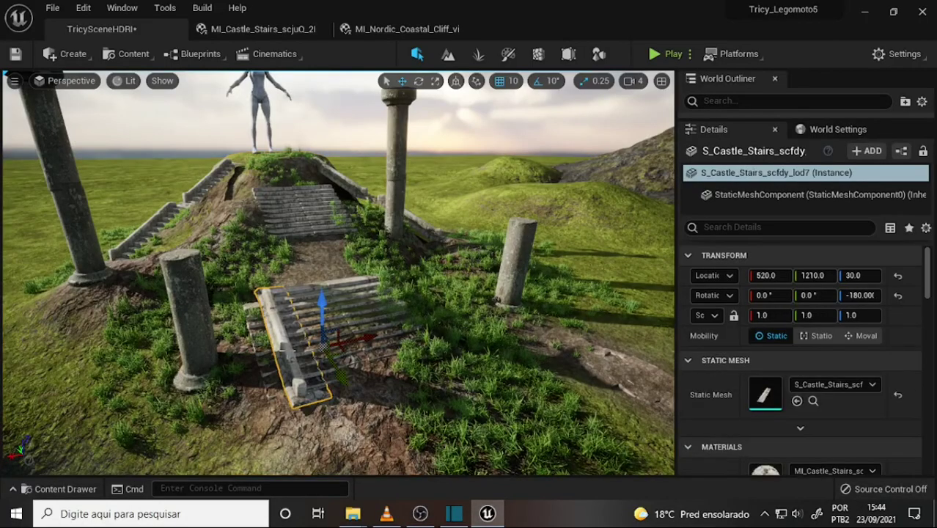
click(599, 54)
scroll(566, 179, up, 2)
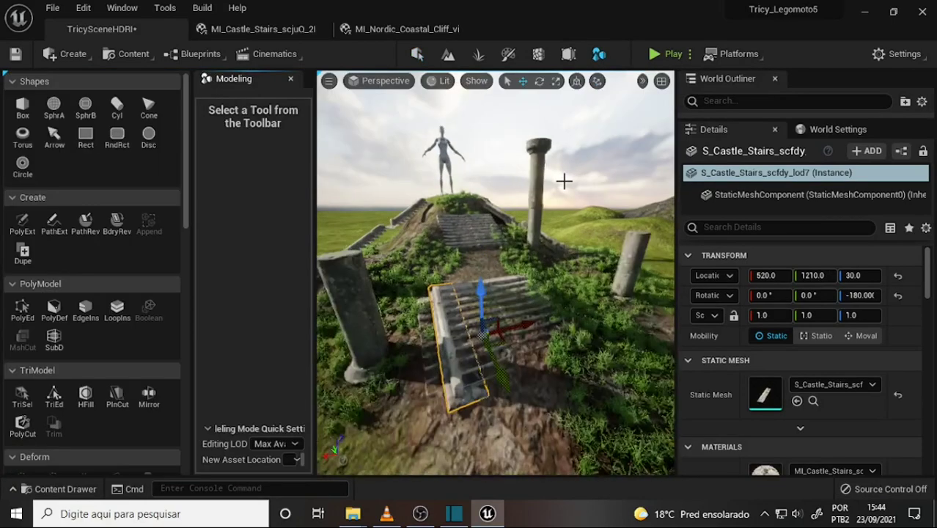
scroll(565, 179, up, 2)
scroll(565, 180, up, 2)
scroll(565, 179, up, 2)
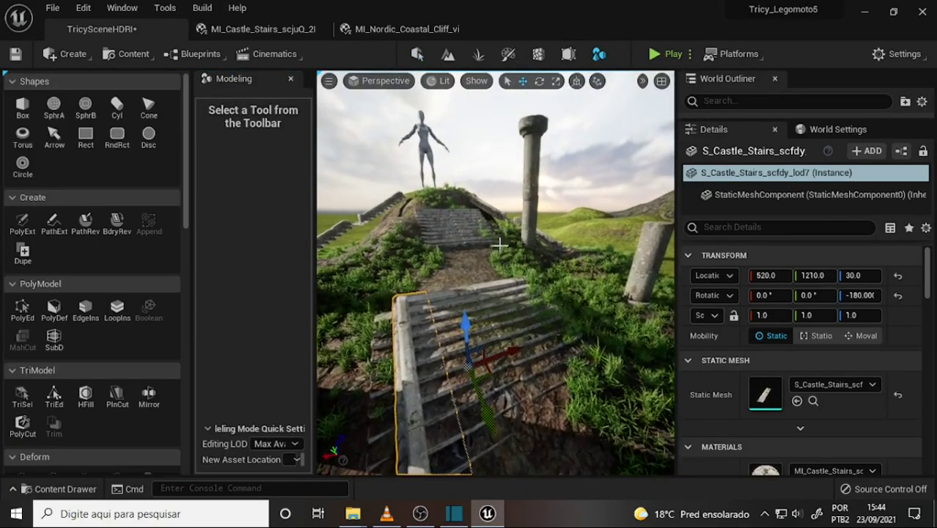
scroll(565, 179, up, 2)
scroll(565, 180, up, 2)
scroll(446, 245, up, 1)
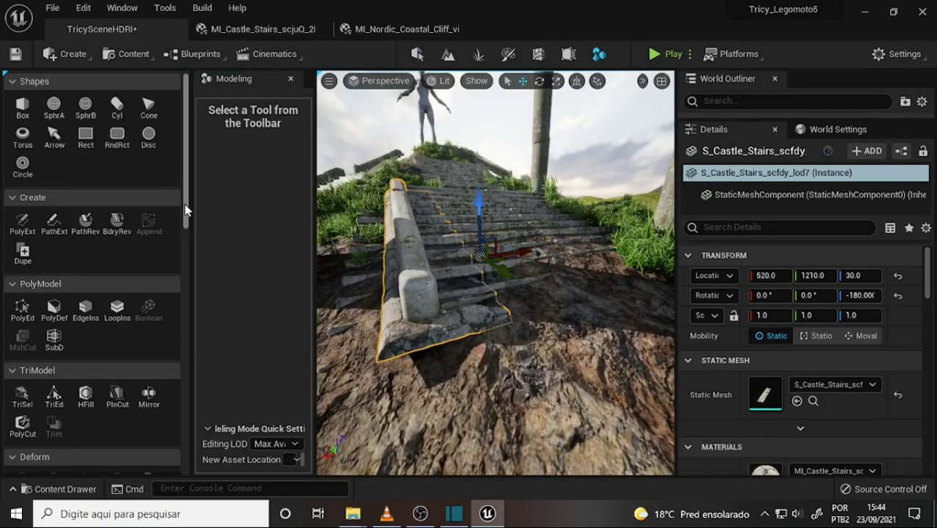
drag(185, 204, 200, 281)
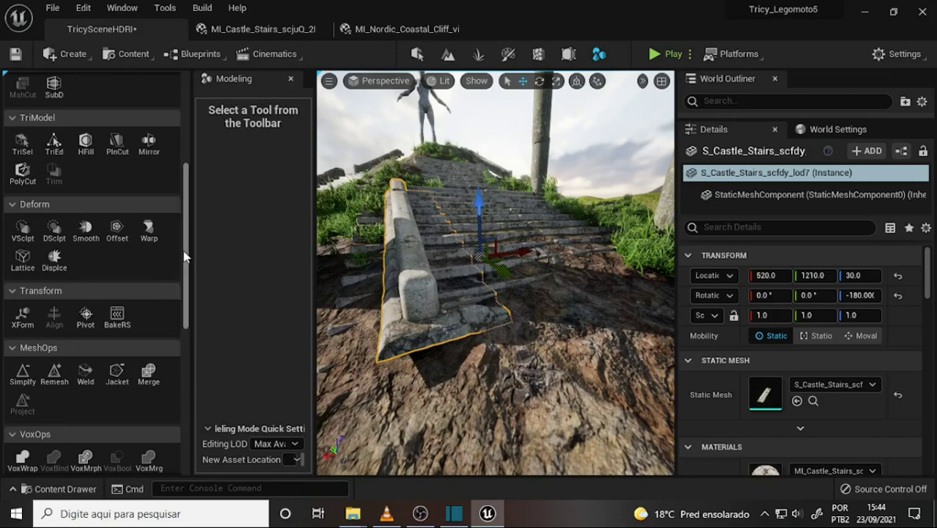
scroll(187, 283, down, 5)
scroll(194, 334, down, 1)
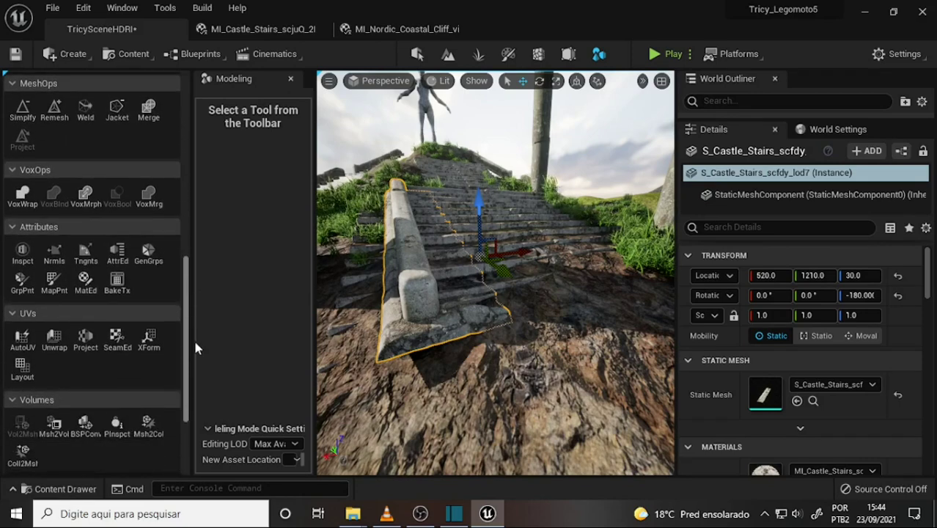
scroll(193, 337, down, 2)
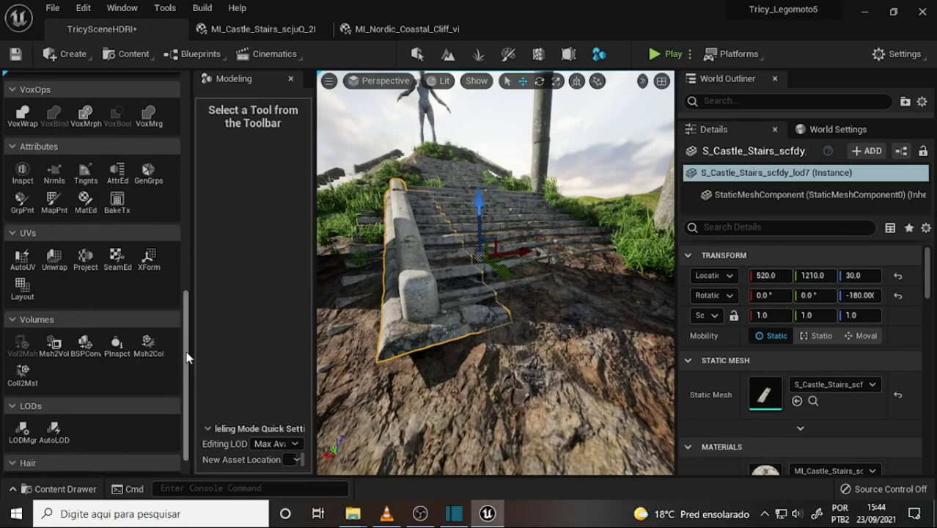
scroll(193, 401, down, 1)
scroll(193, 387, up, 2)
scroll(189, 333, up, 1)
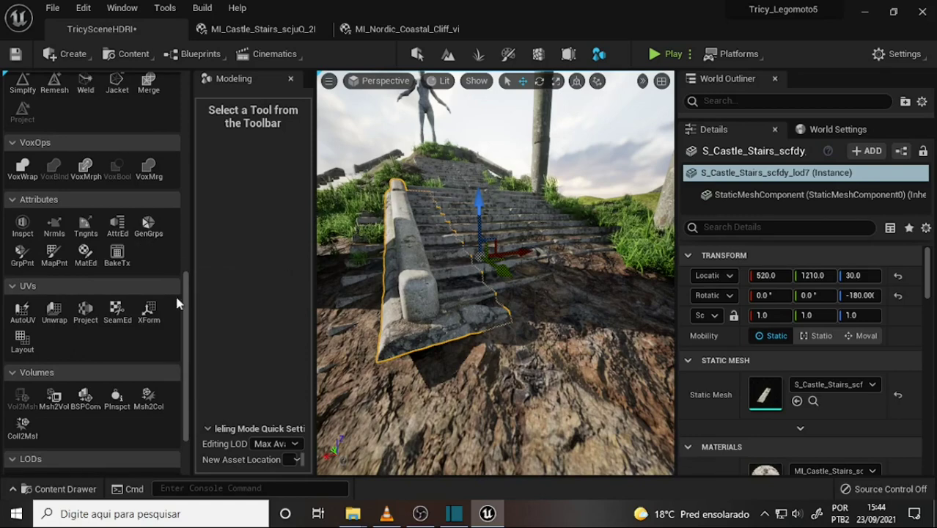
scroll(185, 286, up, 5)
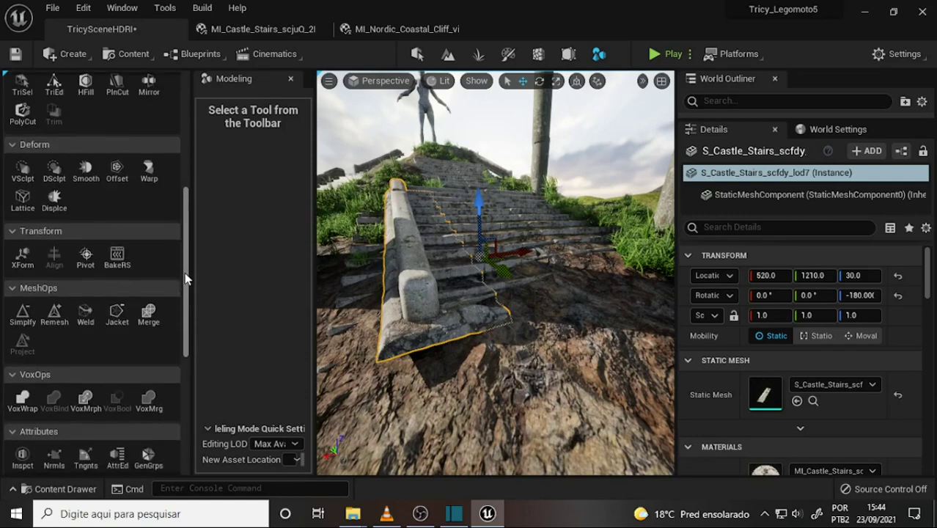
- Move the trimmed stairs' pivot up onto the stone railing and accept the new pivot
click(88, 265)
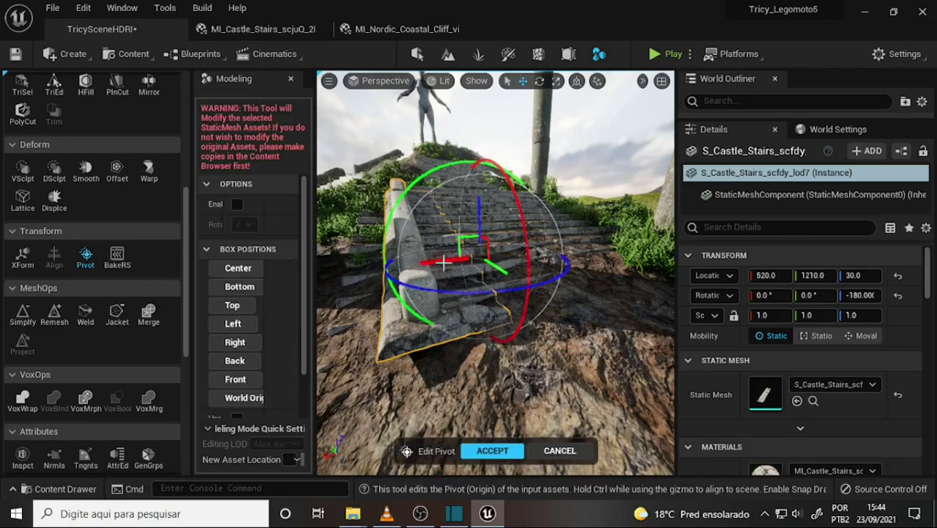
mouse_move(433, 260)
mouse_down()
mouse_move(435, 211)
mouse_move(366, 253)
mouse_up()
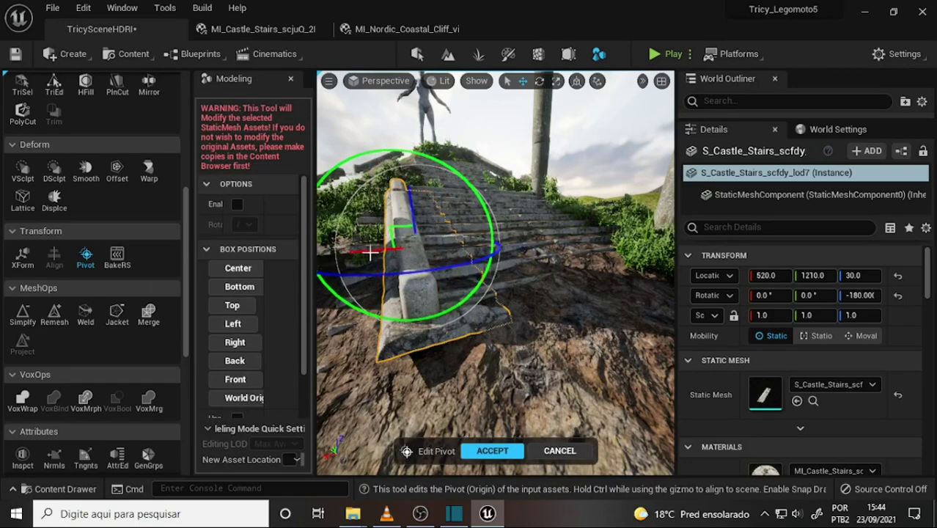
mouse_move(366, 253)
right_down()
mouse_move(382, 253)
mouse_move(463, 185)
mouse_move(493, 433)
right_up()
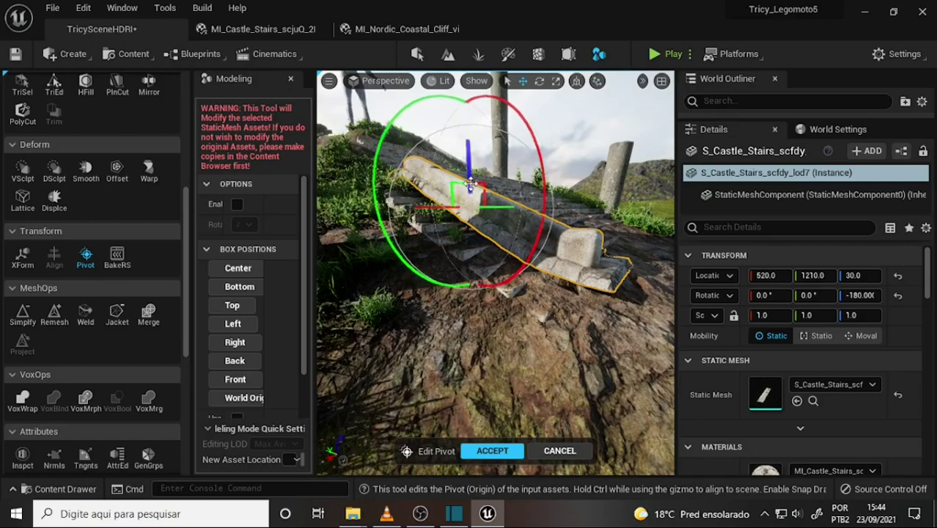
click(503, 447)
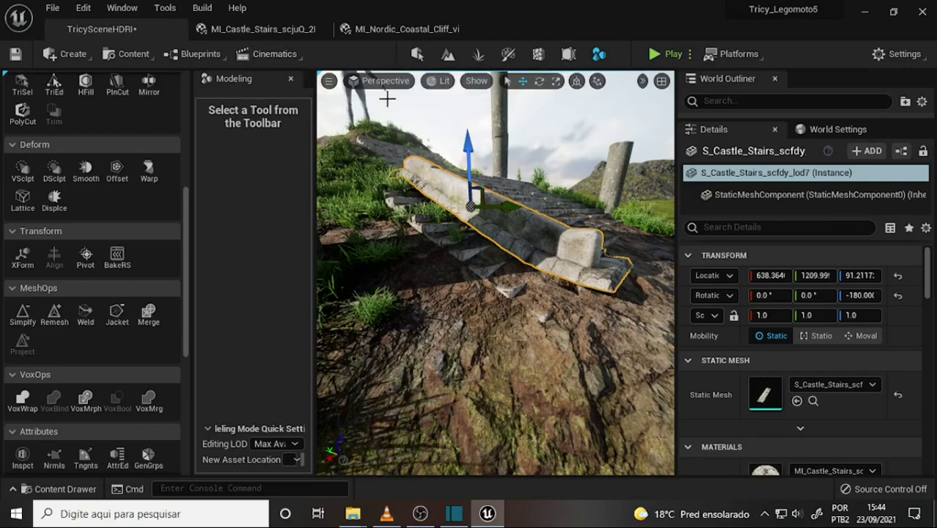
- Return to Select mode and select the other staircase in the hill, viewing it frontally
click(416, 55)
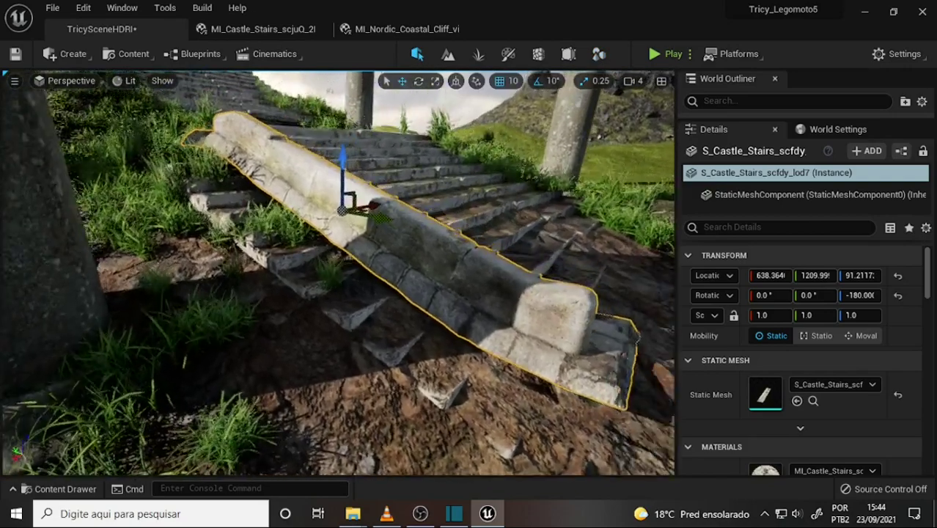
right_drag(337, 272, 219, 278)
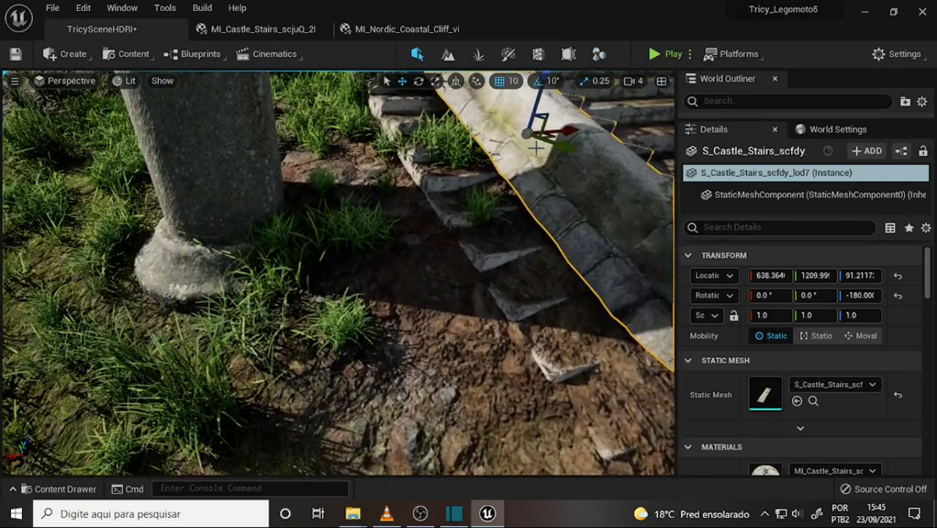
scroll(395, 196, down, 10)
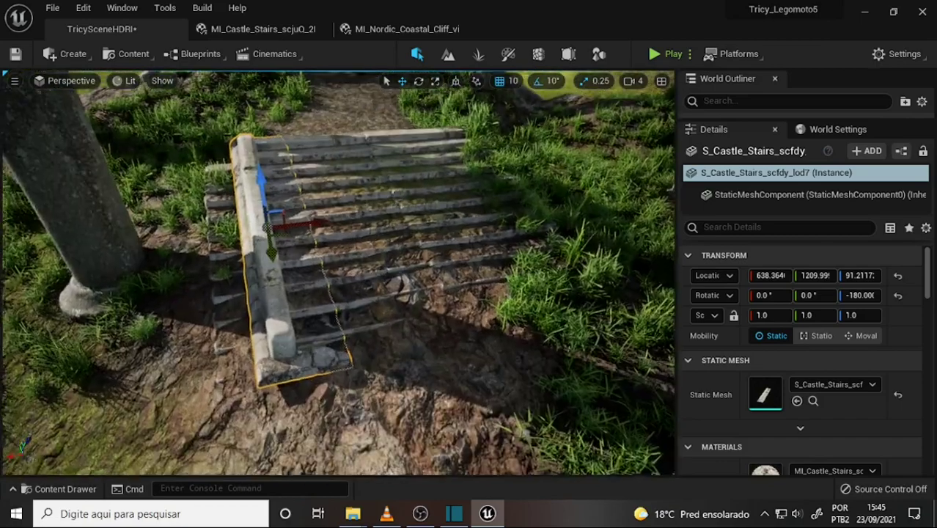
click(410, 216)
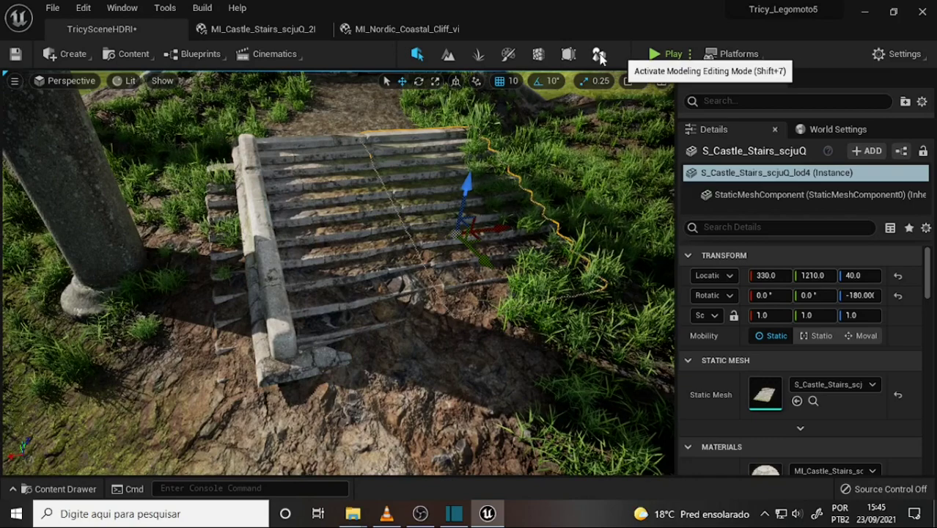
alt+drag(524, 203, 483, 203)
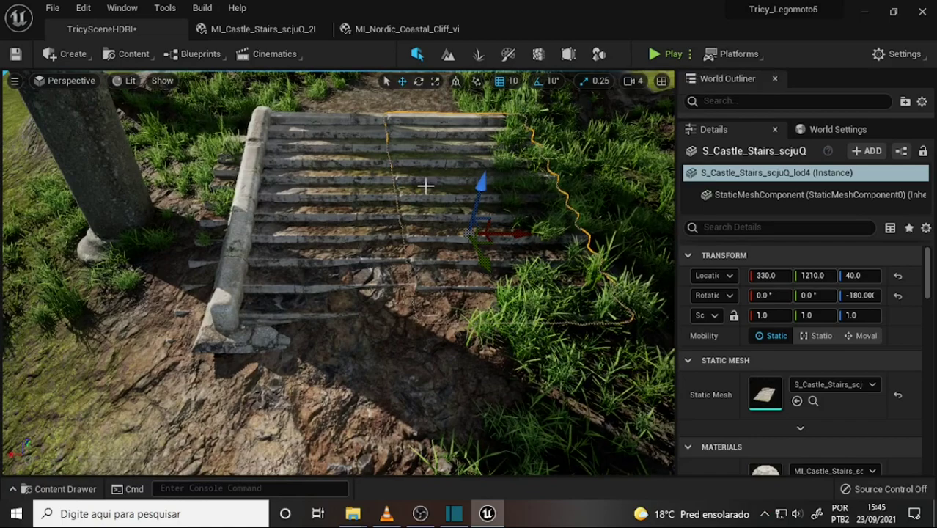
mouse_move(426, 185)
right_down()
mouse_move(460, 201)
mouse_move(451, 199)
mouse_move(448, 213)
right_up()
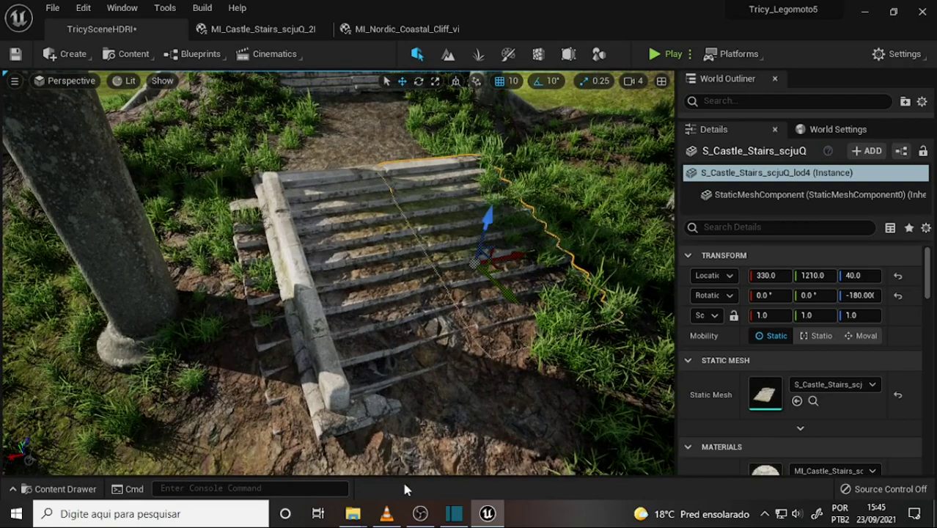
- Bring the Unreal Editor window back to the front from the taskbar
click(420, 514)
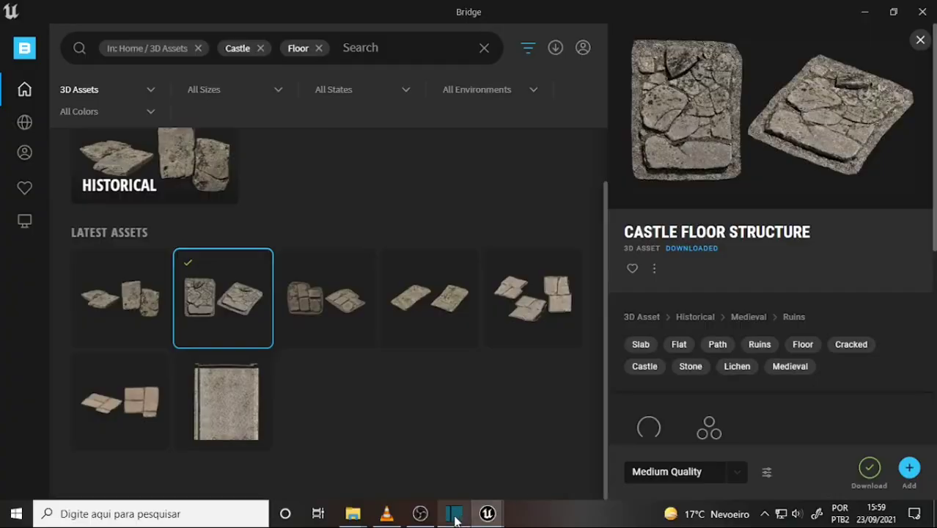
click(420, 514)
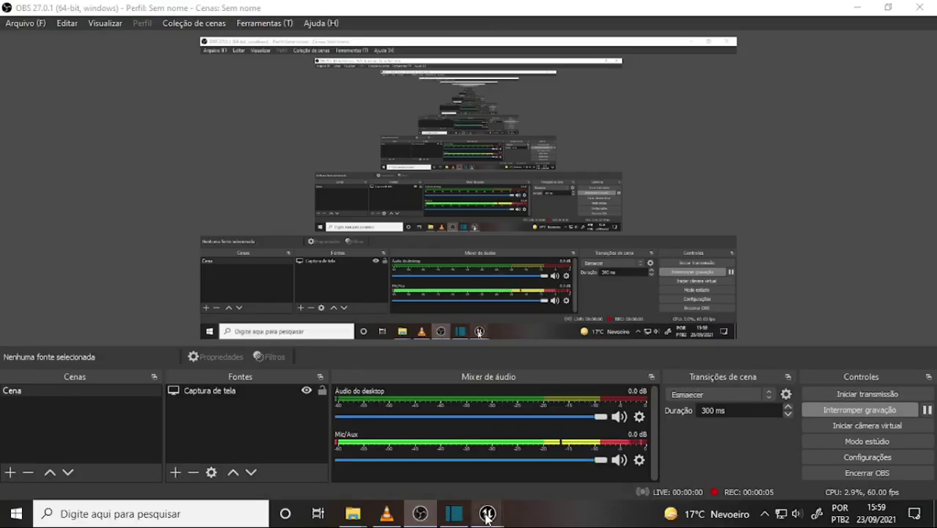
mouse_move(488, 513)
click(409, 448)
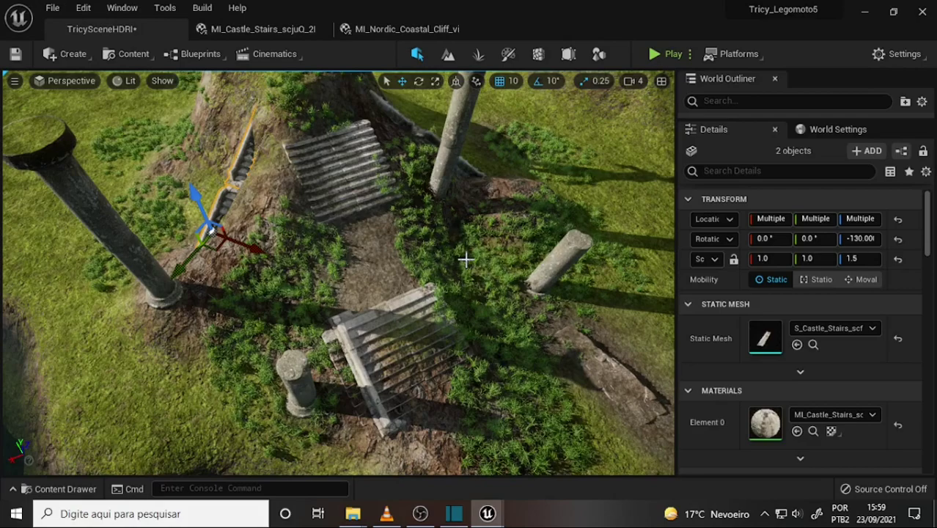
scroll(465, 249, up, 2)
scroll(463, 245, up, 2)
scroll(464, 244, up, 2)
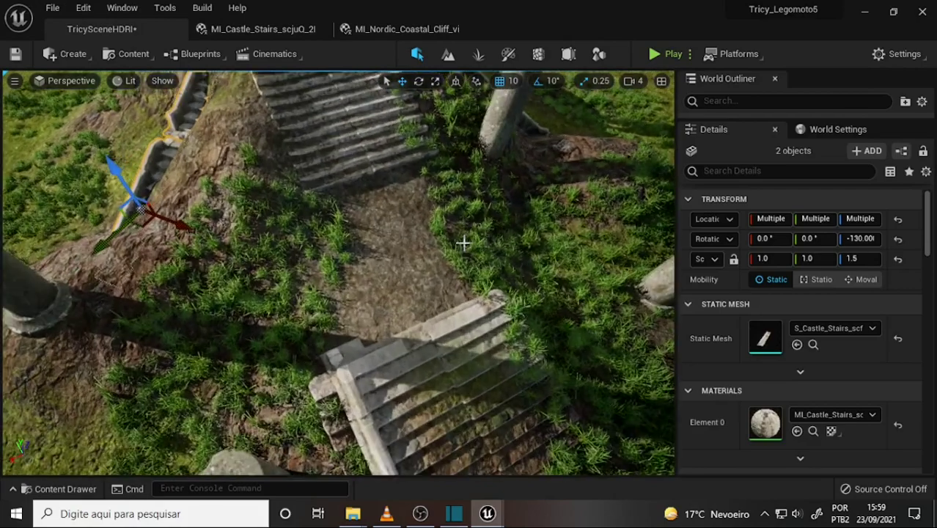
scroll(445, 249, up, 2)
scroll(445, 250, up, 2)
scroll(445, 250, up, 2)
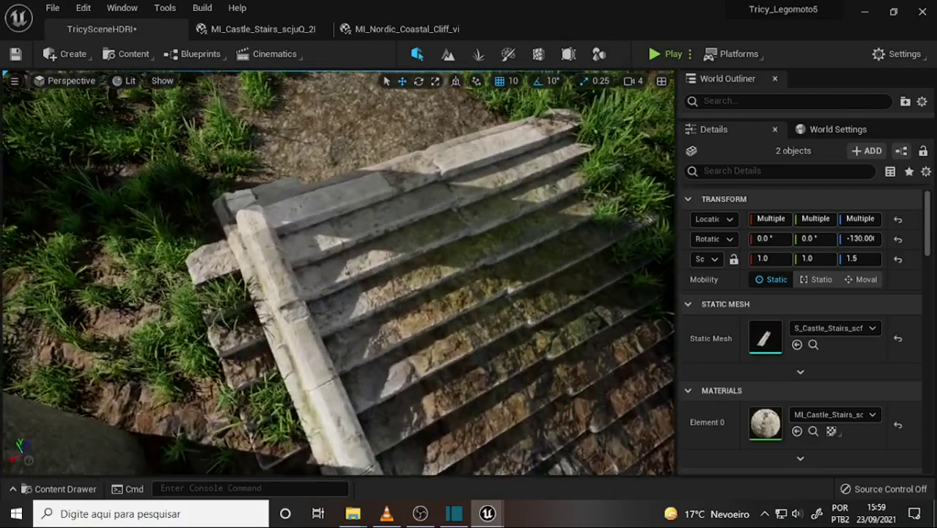
scroll(445, 249, up, 2)
mouse_move(445, 249)
right_down()
mouse_move(411, 278)
mouse_move(439, 263)
mouse_move(459, 291)
right_up()
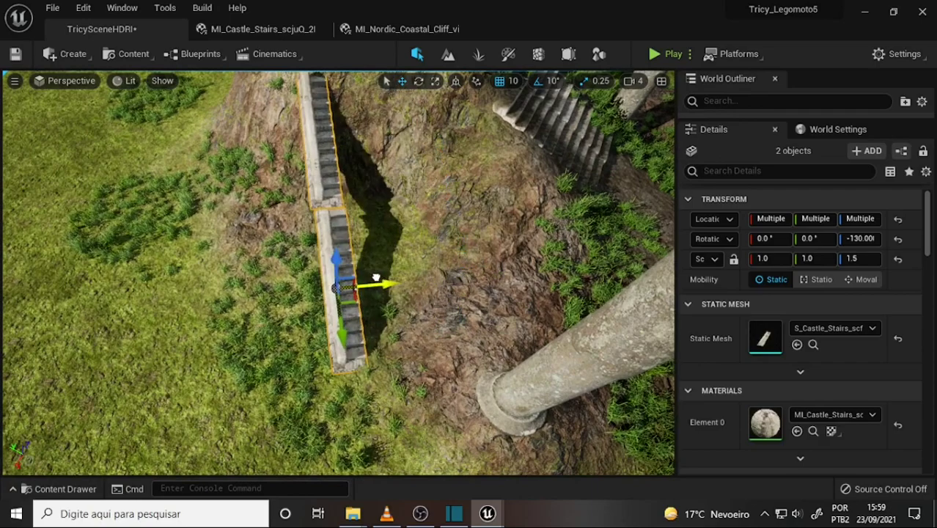
mouse_move(458, 291)
right_down()
mouse_move(579, 264)
mouse_move(471, 237)
right_up()
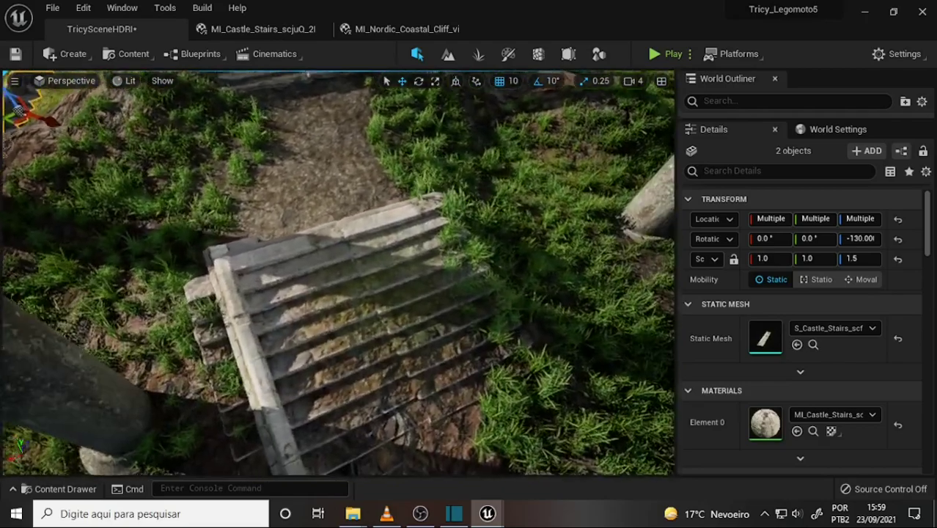
scroll(471, 236, down, 3)
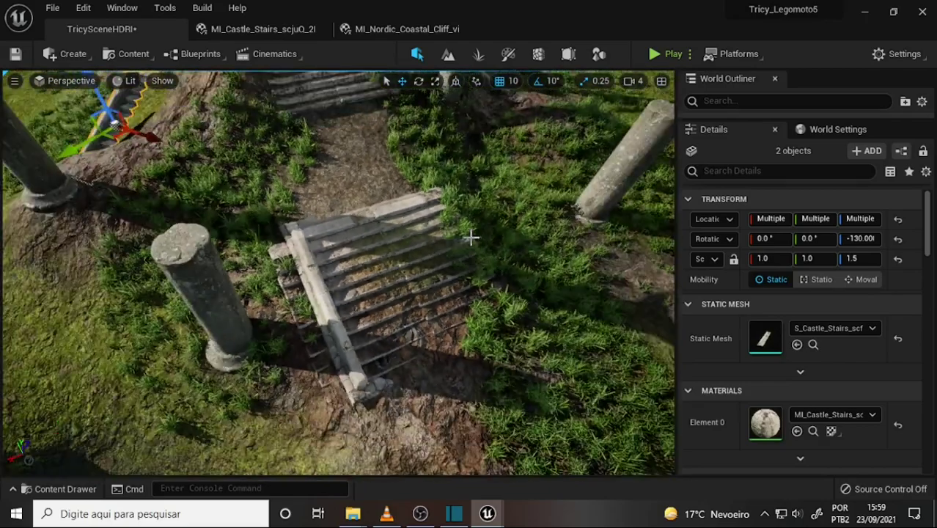
scroll(471, 237, up, 2)
scroll(471, 237, down, 3)
scroll(470, 237, up, 1)
right_drag(470, 237, 466, 239)
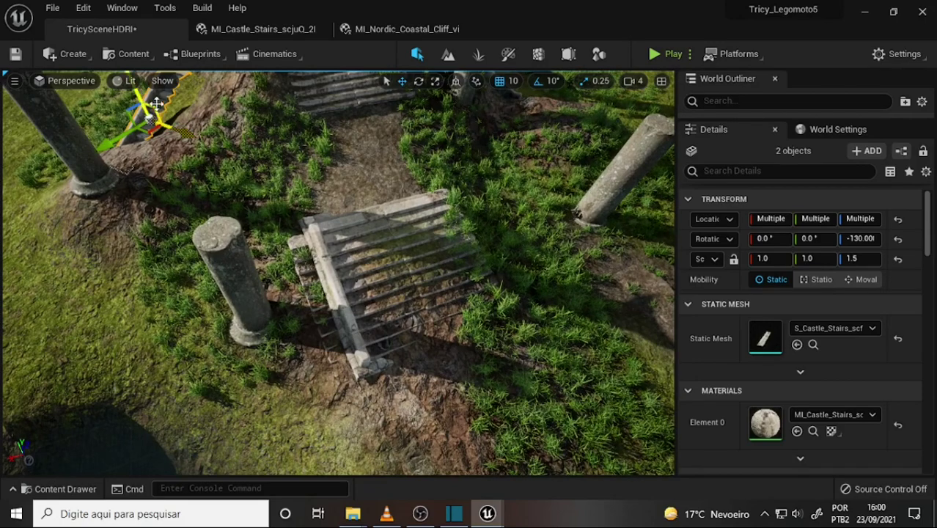
scroll(366, 229, down, 2)
scroll(366, 229, up, 1)
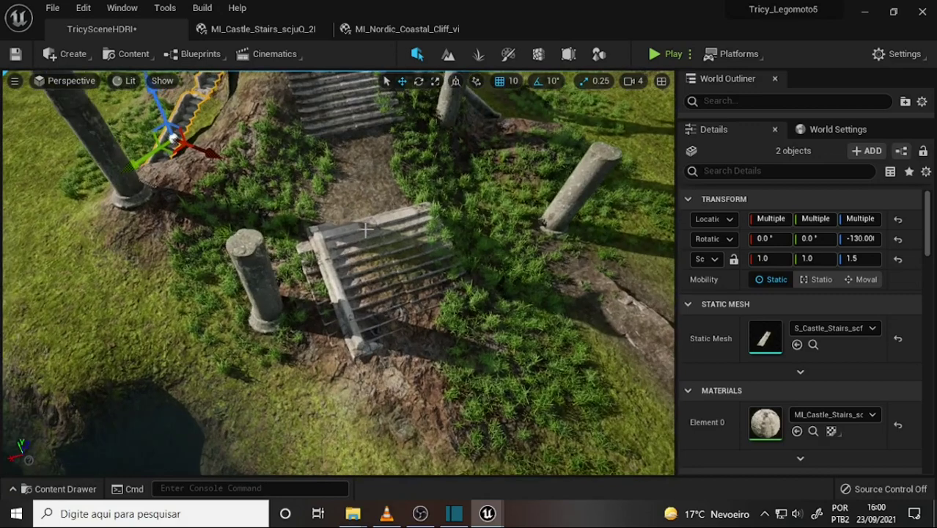
click(340, 286)
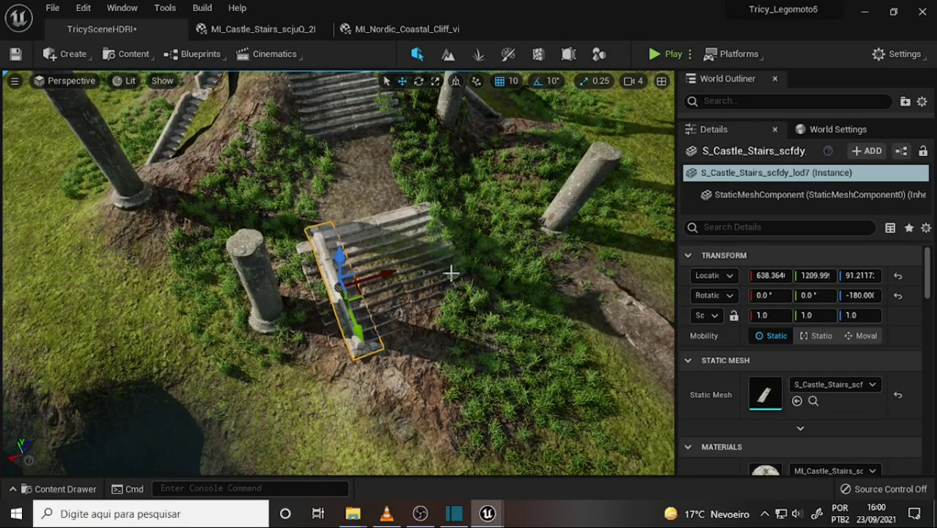
- Undo the stairs' last move and selection changes, back to the scjuQ stairs
key(ctrl+z)
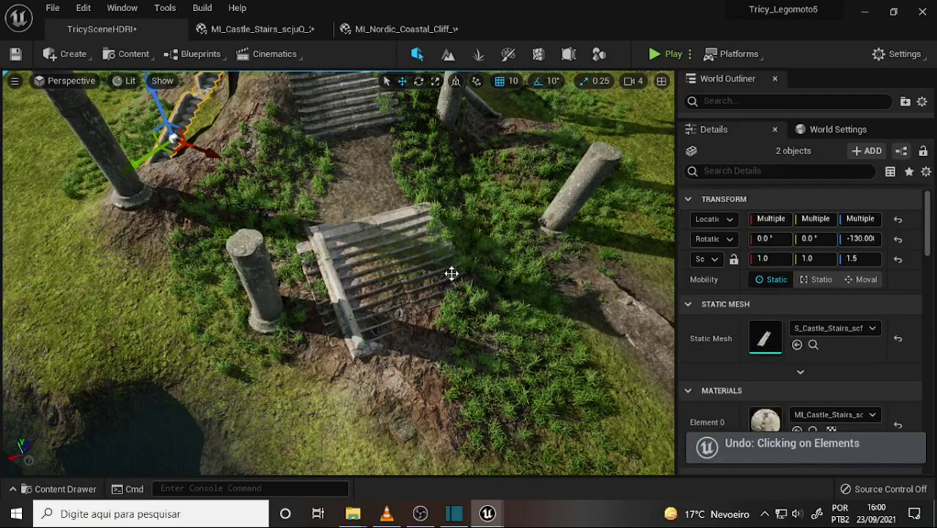
key(ctrl+z)
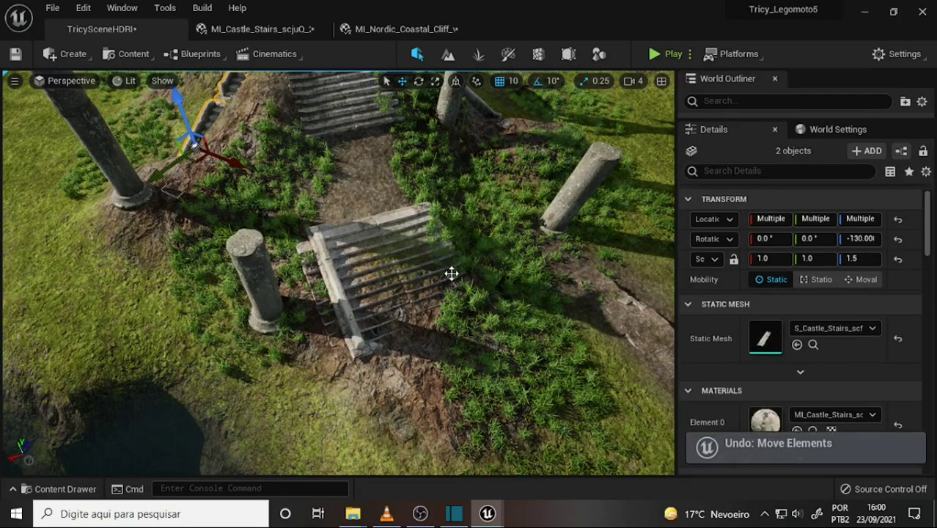
key(ctrl+z)
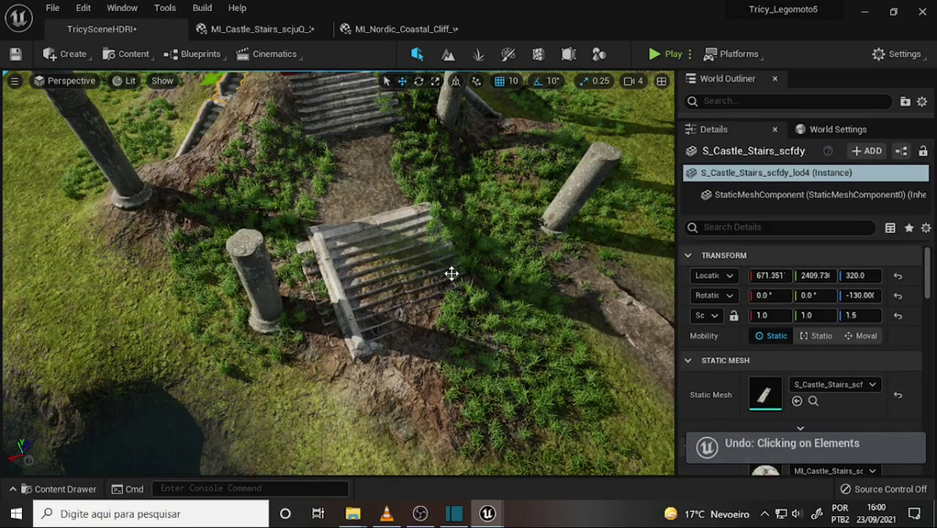
key(ctrl+z)
key(ctrl+z)
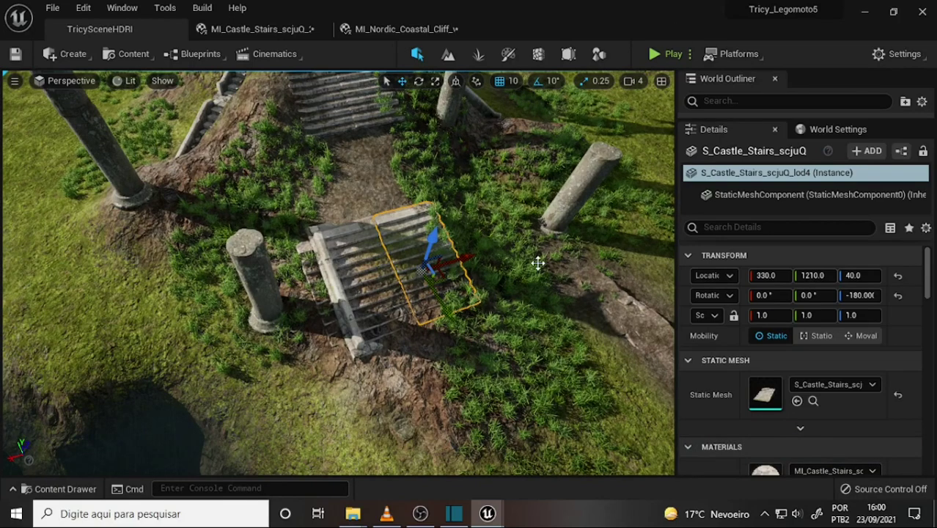
- Orbit around the scjuQ stairs, undoing stray selections, to view the hill and columns
right_drag(538, 263, 550, 253)
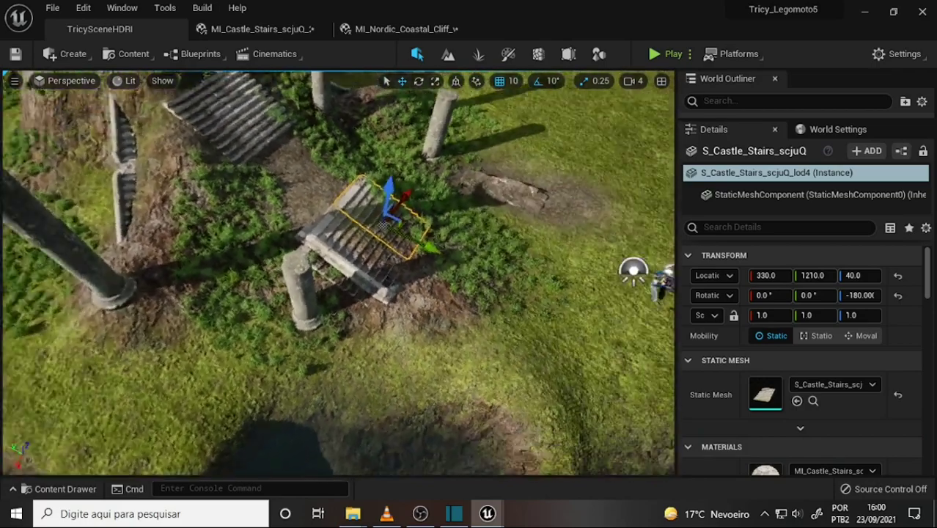
mouse_move(633, 272)
right_down()
mouse_move(661, 318)
mouse_move(662, 253)
right_up()
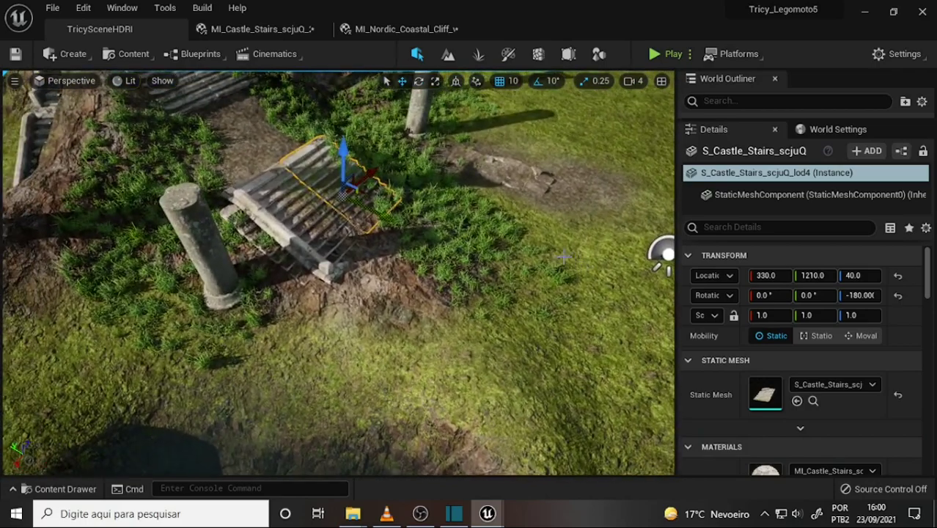
click(662, 253)
key(ctrl+z)
click(321, 254)
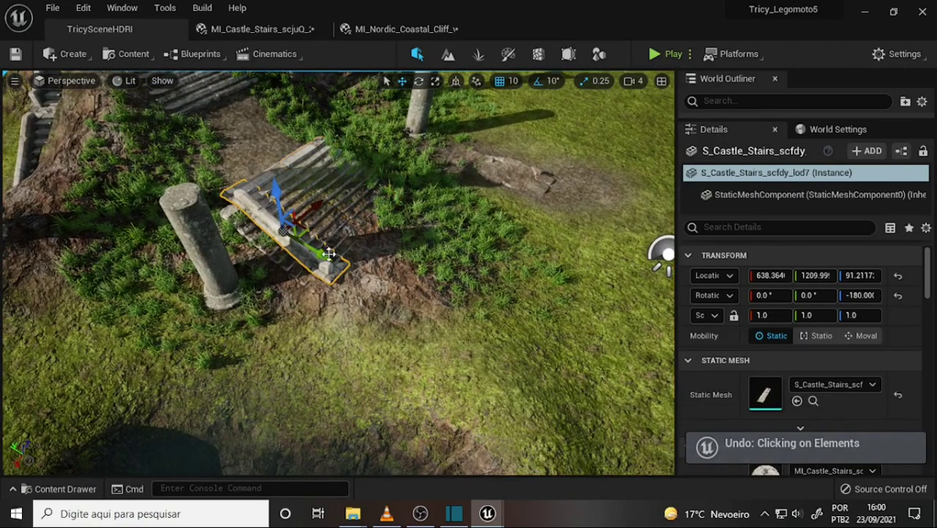
key(ctrl+z)
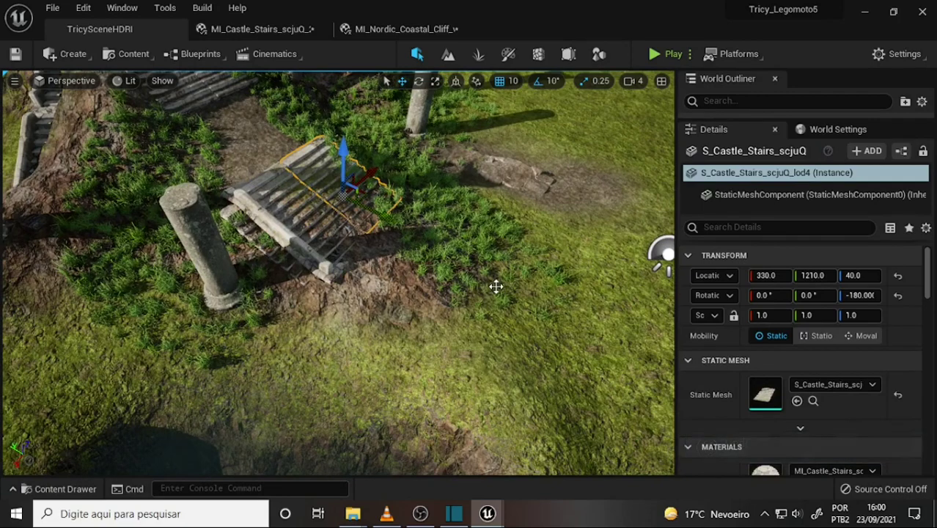
scroll(496, 286, down, 2)
scroll(497, 284, down, 2)
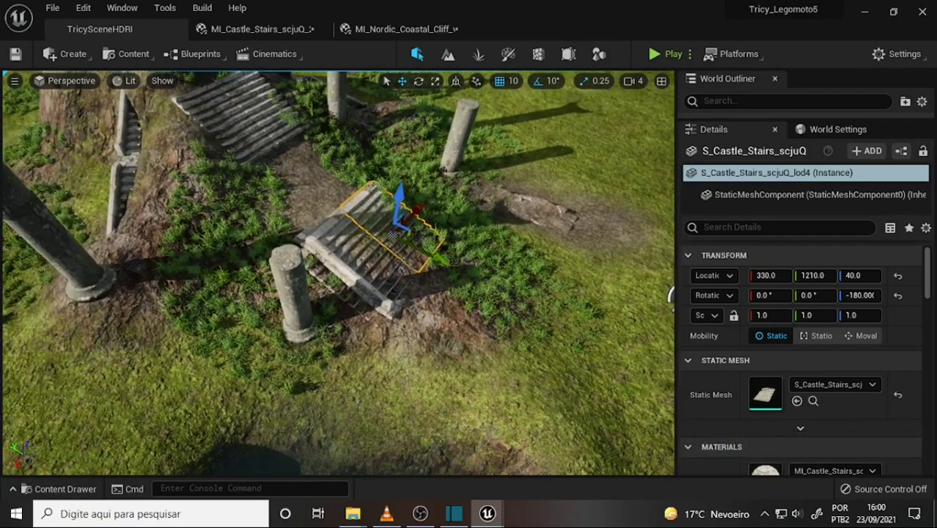
right_drag(496, 286, 469, 242)
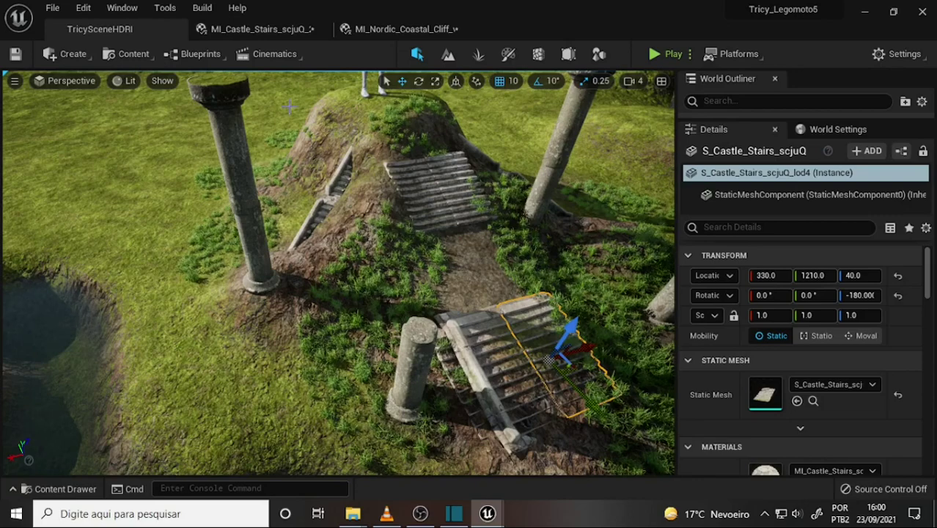
- Open File > Open Project and scroll through projects like MyCar05, Tricy_Legomoto5 and SunTemple 5.0
click(52, 10)
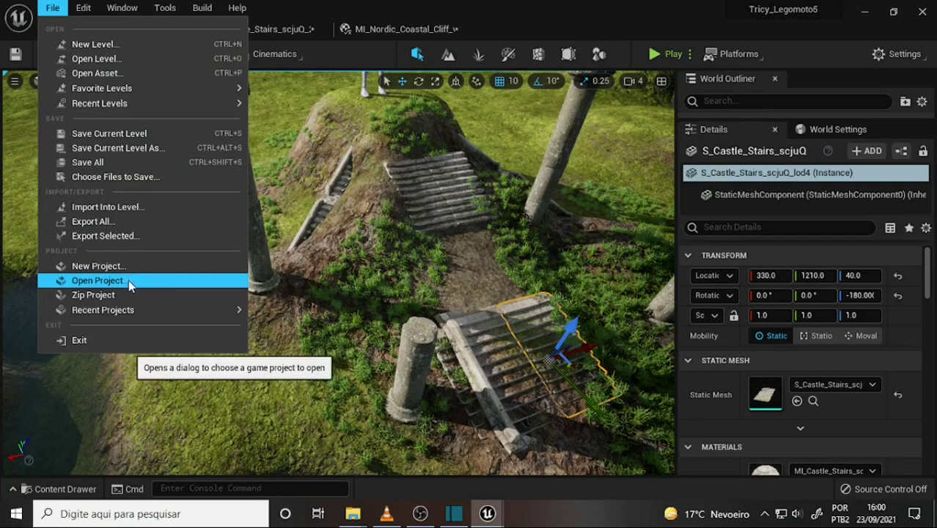
click(109, 285)
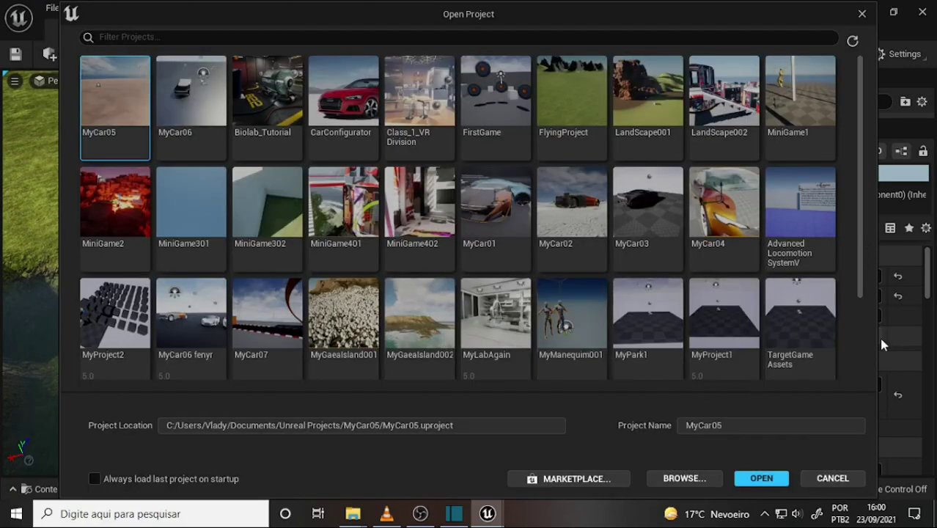
scroll(865, 304, down, 1)
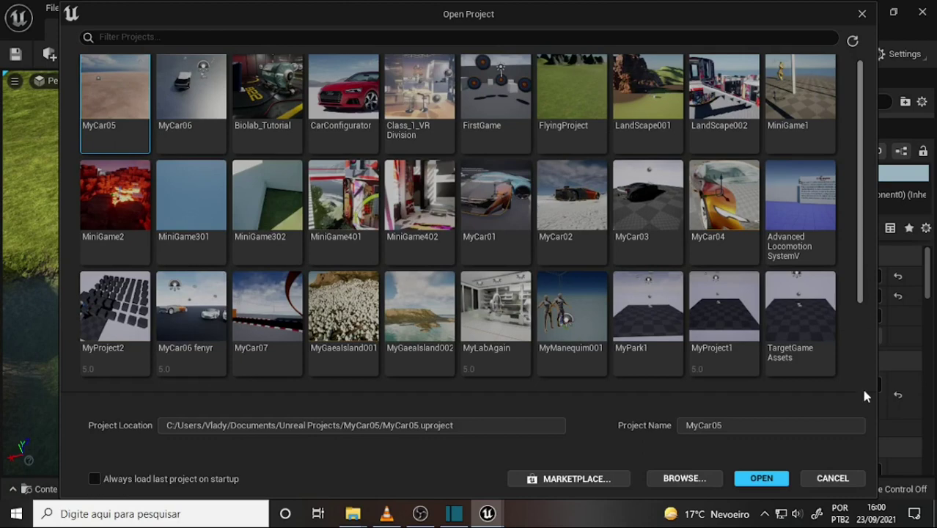
scroll(864, 392, down, 3)
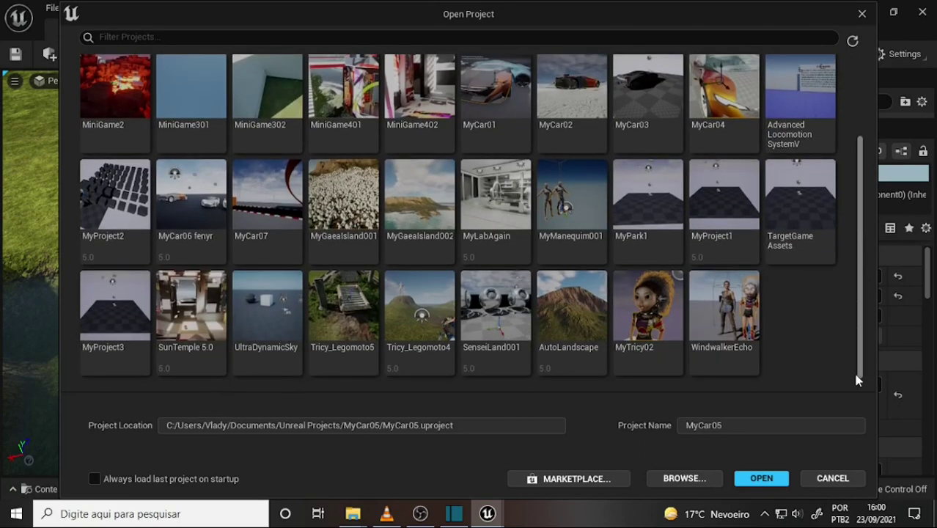
scroll(856, 382, up, 3)
scroll(852, 388, down, 3)
- Open Tricy_Legomoto5, choosing Don't Save for the modified material instances
click(332, 314)
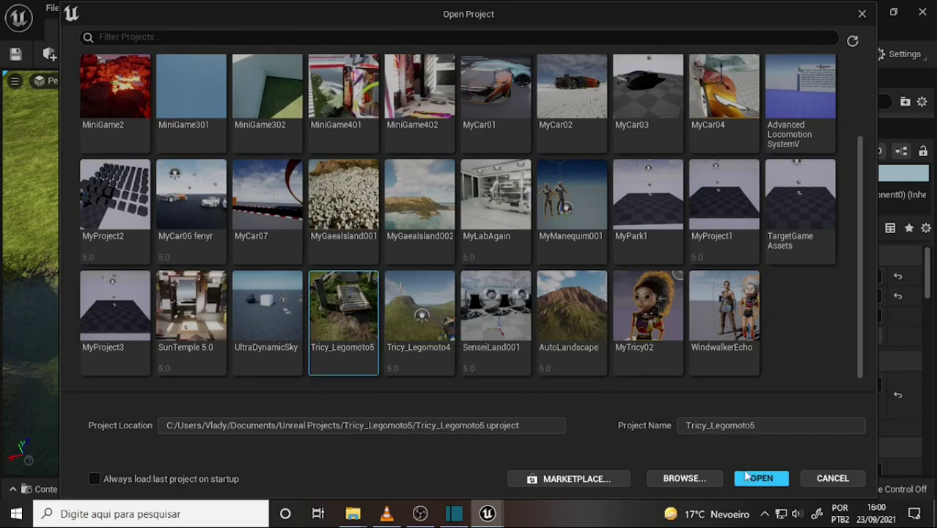
click(746, 476)
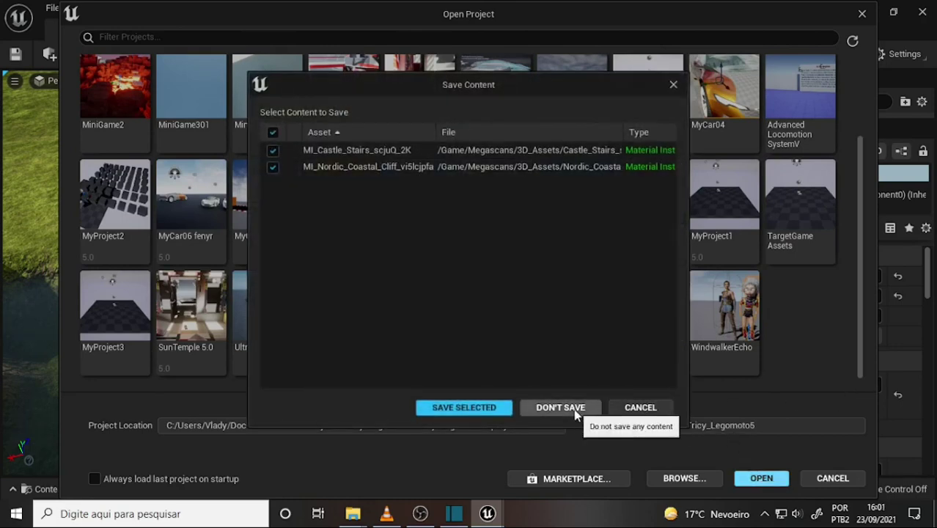
click(563, 409)
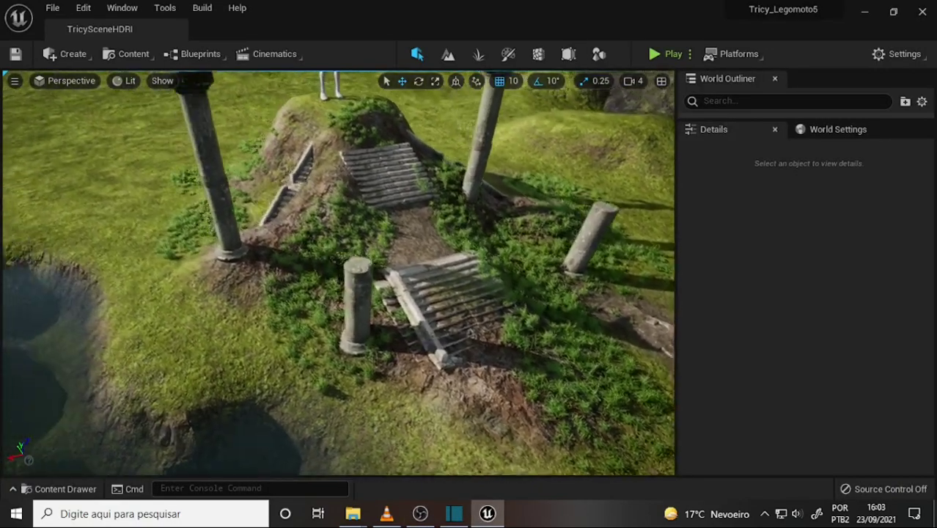
mouse_move(526, 336)
right_down()
mouse_move(490, 220)
mouse_move(516, 227)
right_up()
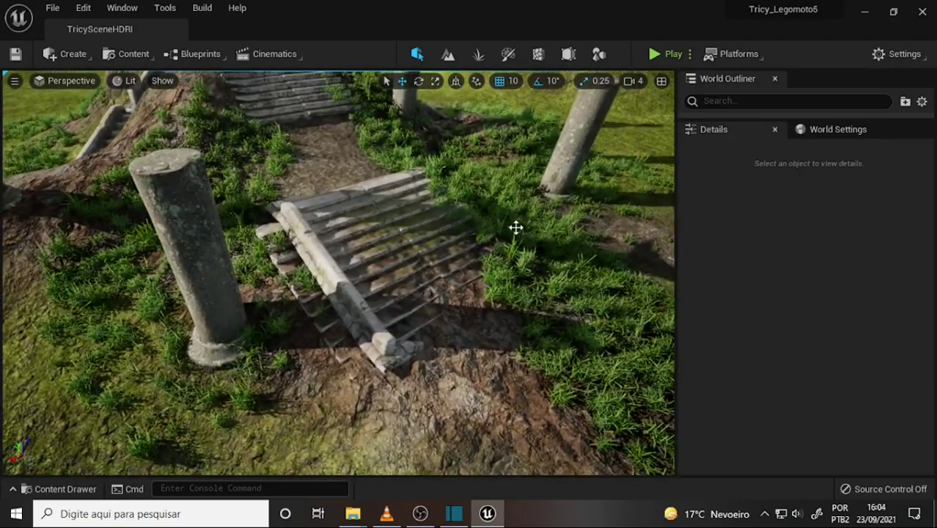
mouse_move(455, 339)
right_down()
mouse_move(445, 344)
mouse_move(455, 345)
right_up()
- Enlarge the Content Drawer and browse into Megascans > 3D_Assets > Castle_Stairs_scfdy
click(76, 489)
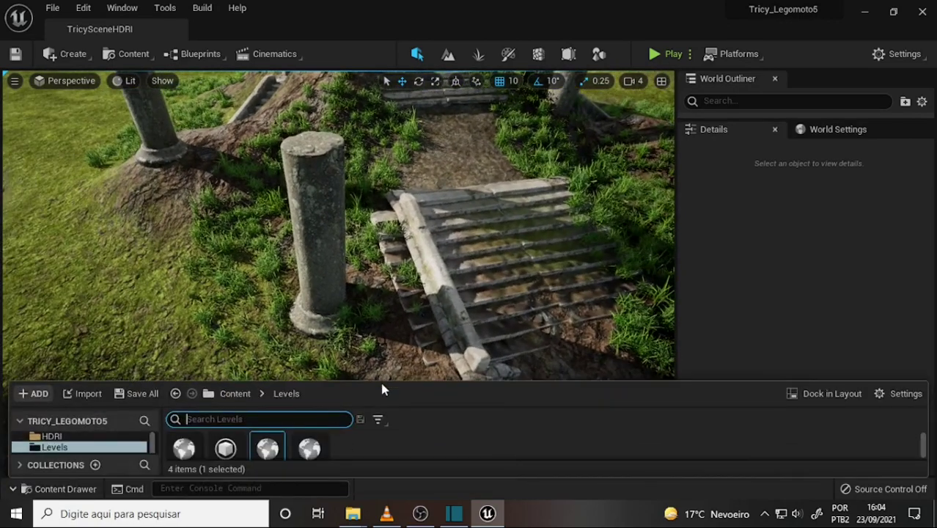
mouse_move(380, 381)
mouse_down()
mouse_move(382, 308)
mouse_move(381, 374)
mouse_up()
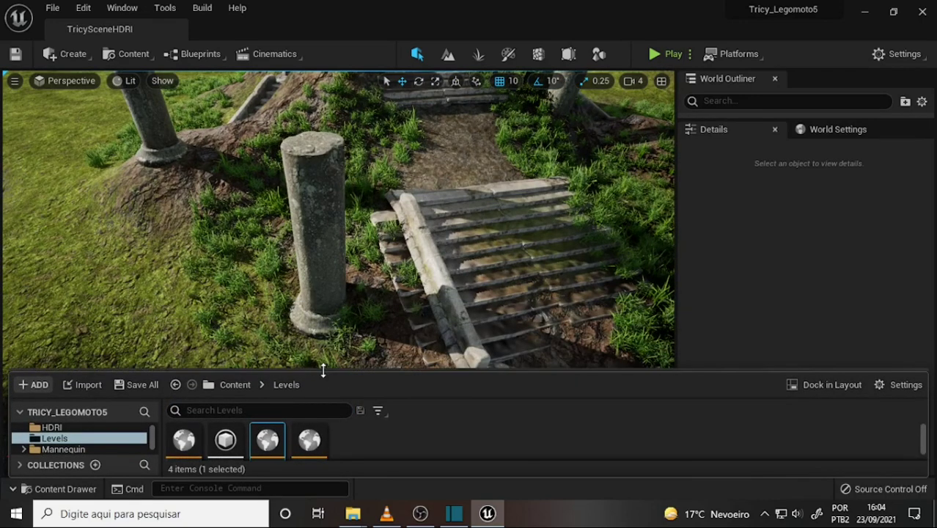
drag(321, 370, 323, 274)
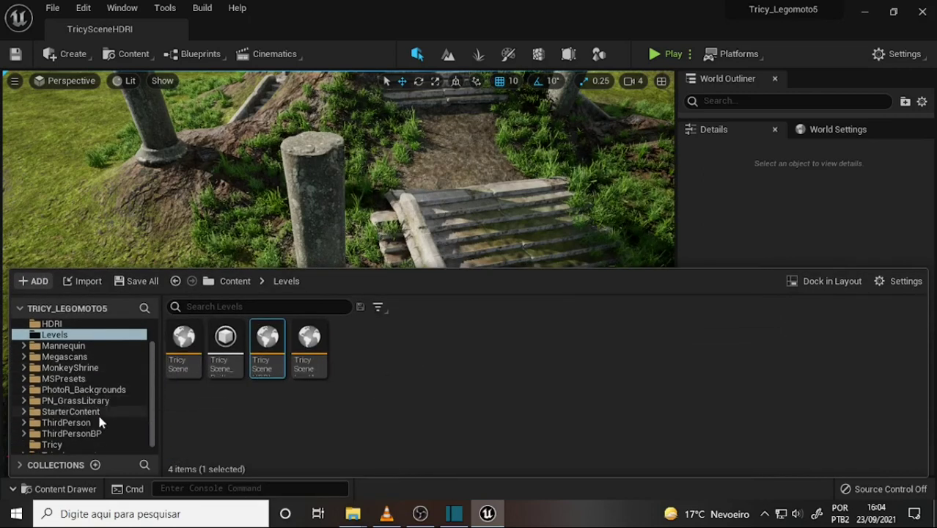
click(64, 357)
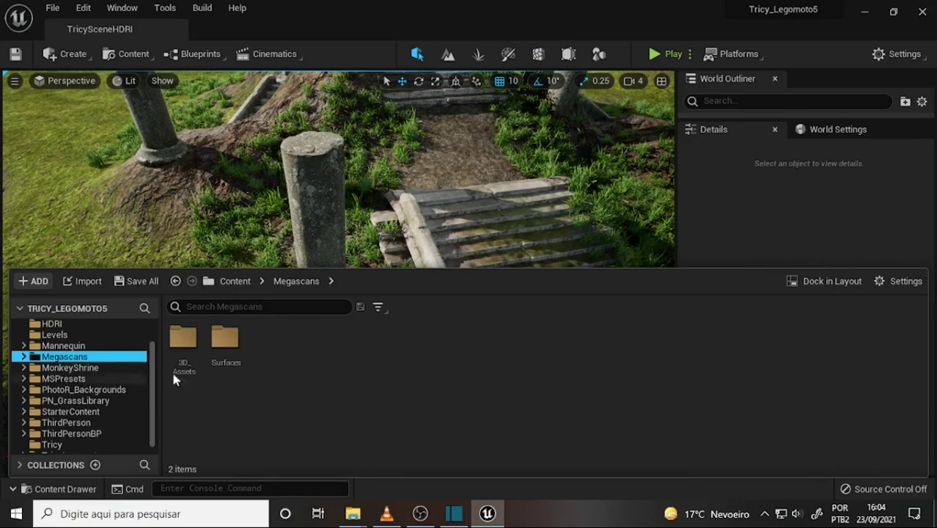
double_click(184, 338)
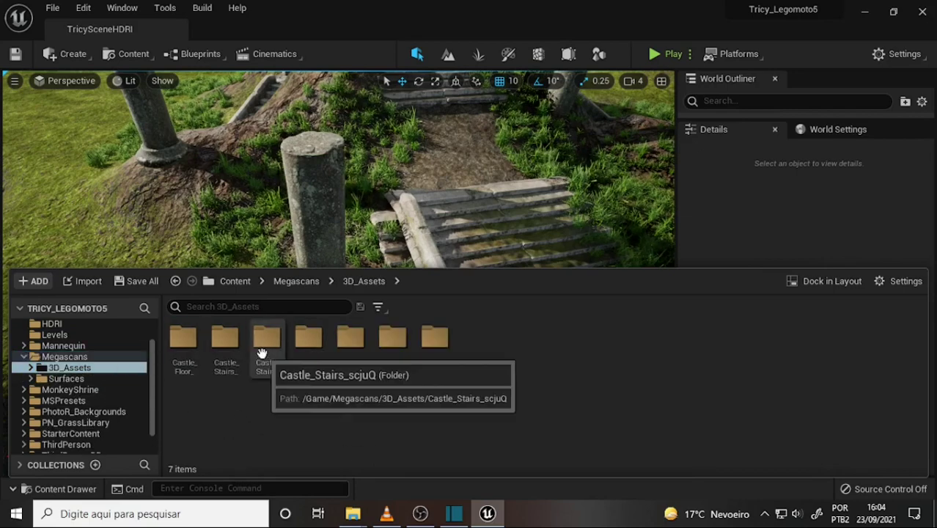
double_click(219, 342)
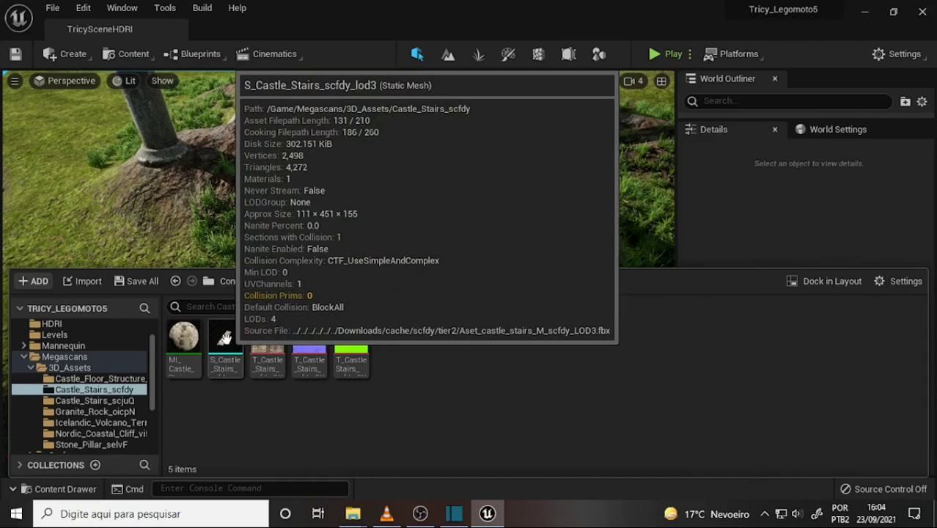
double_click(217, 364)
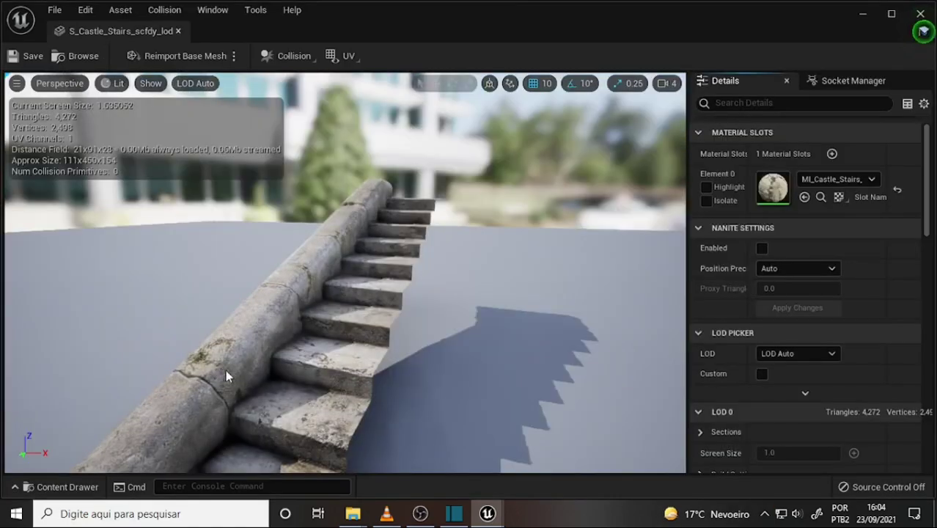
click(179, 31)
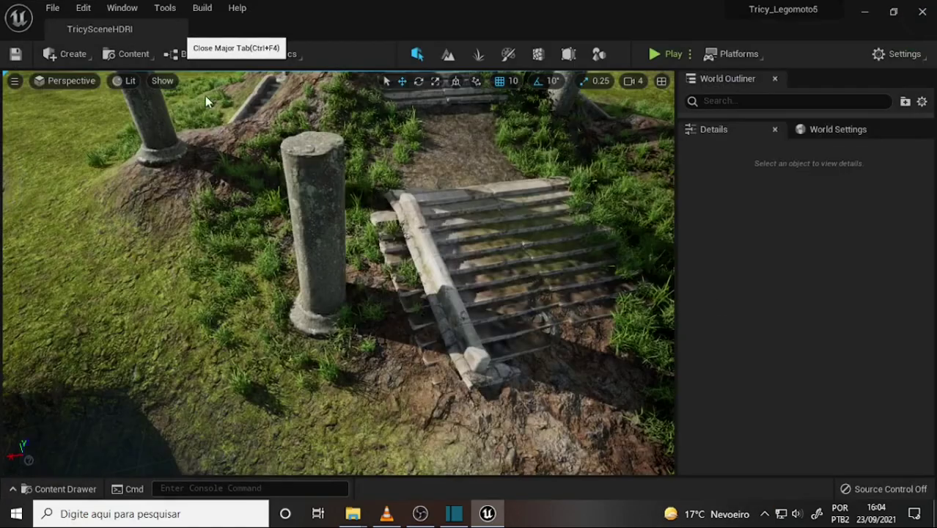
- Rename the S_Castle_Stairs_scfdy_lod3 mesh to S_Castle_Stairs_scfdy_lod3Cutted
click(68, 488)
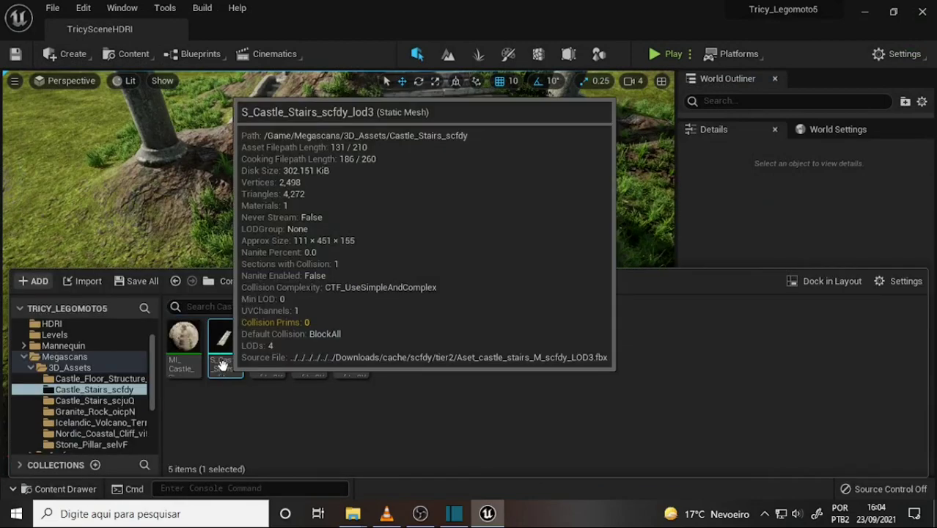
right_click(221, 357)
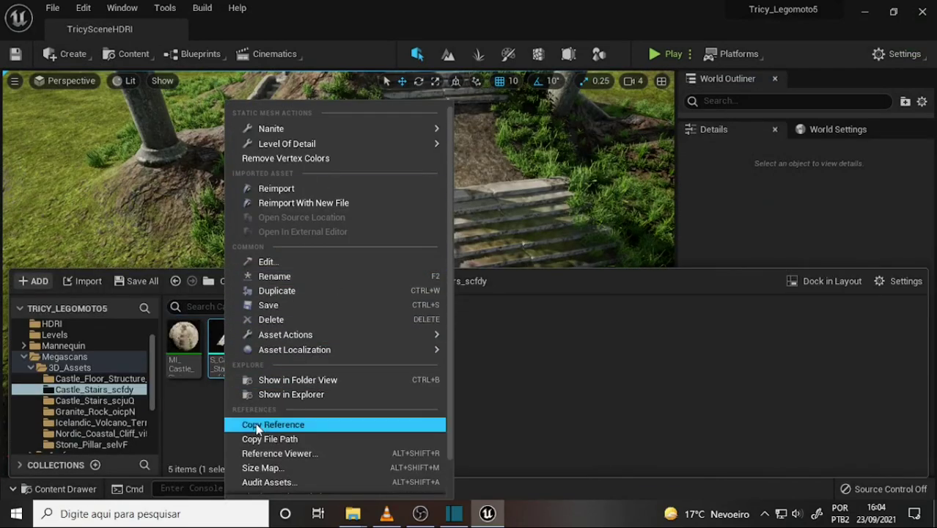
click(218, 367)
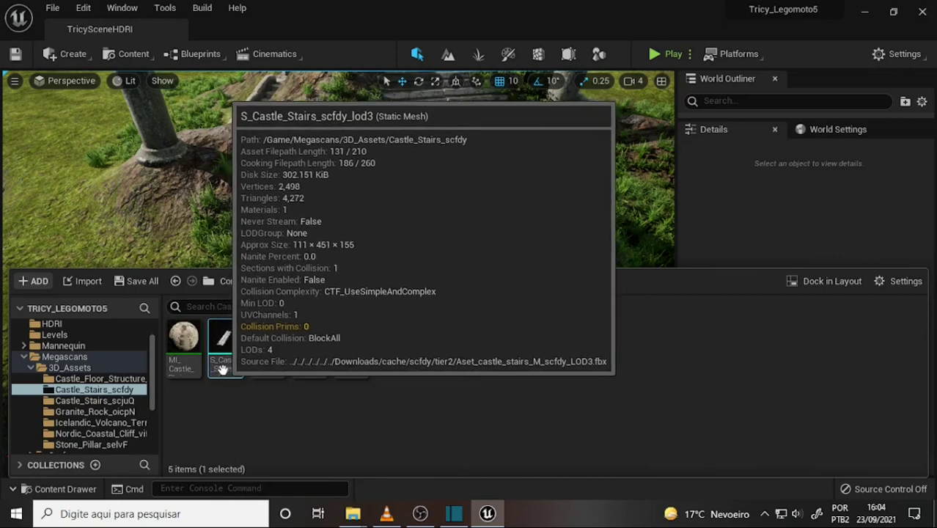
right_click(228, 369)
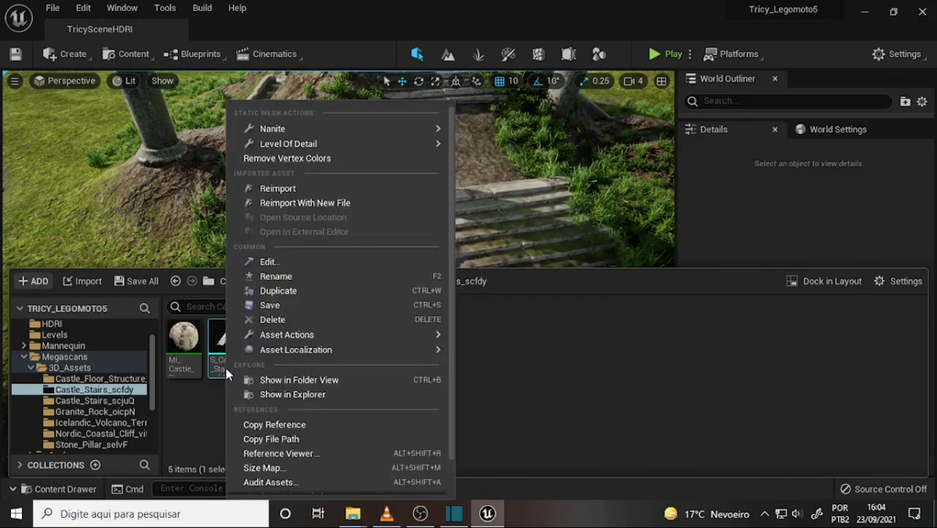
click(317, 282)
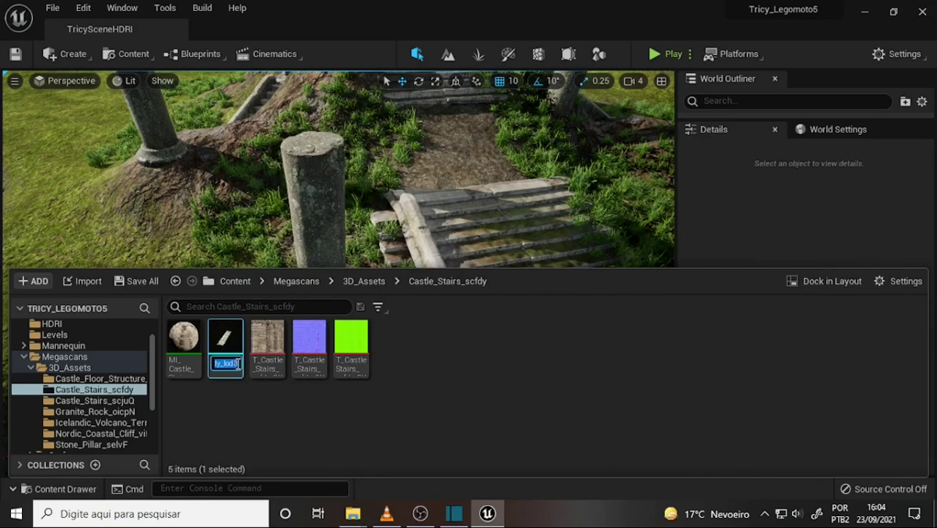
click(238, 363)
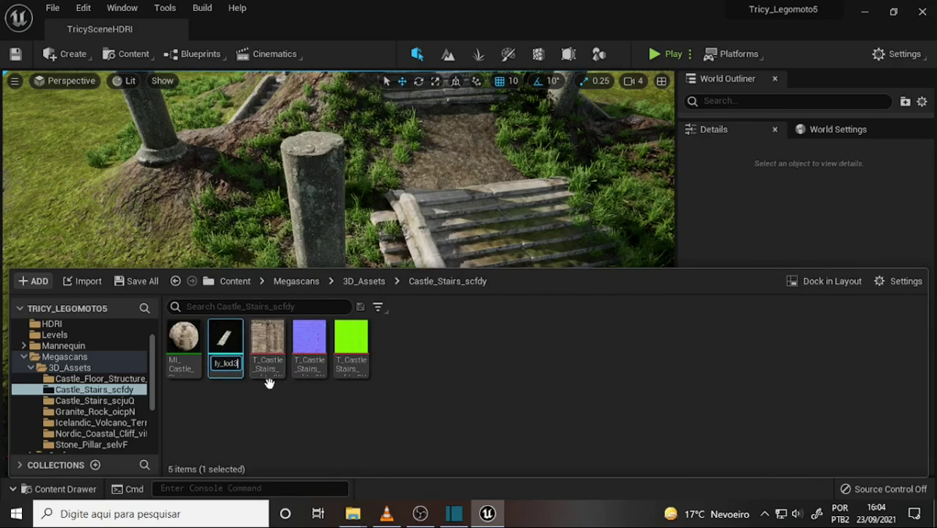
text(Cut)
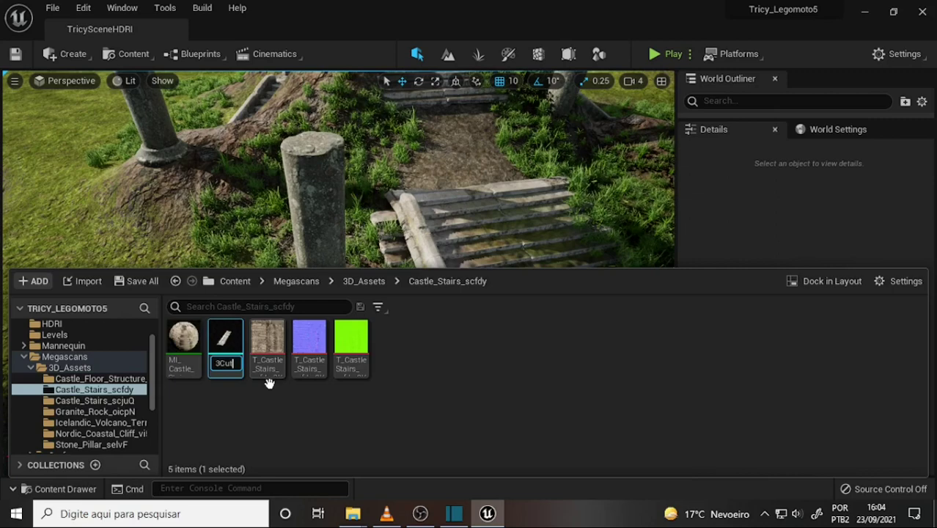
key(Return)
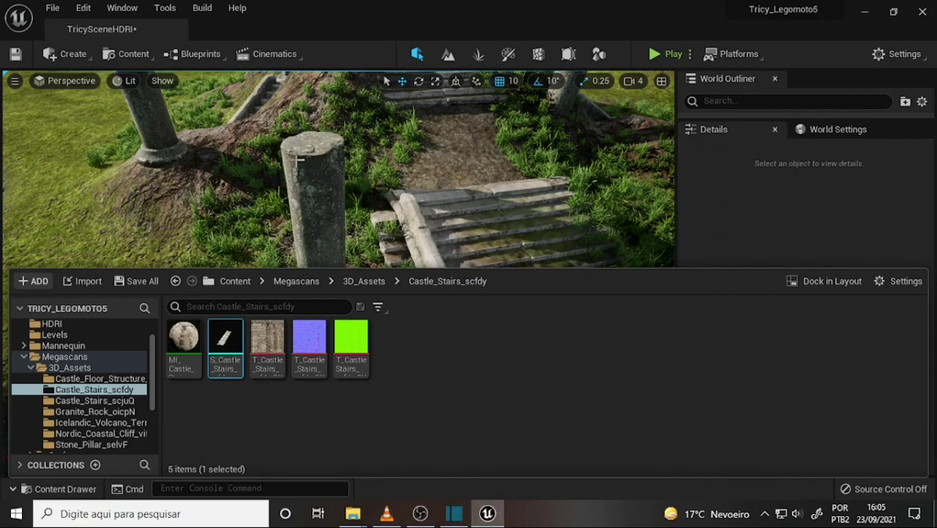
click(133, 53)
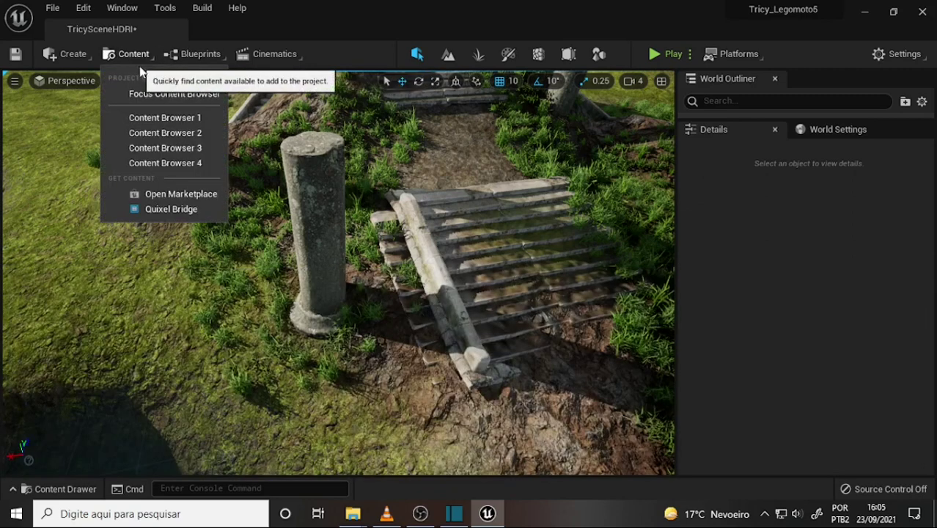
- Open Quixel Bridge from the Content menu and scroll through its library
click(165, 212)
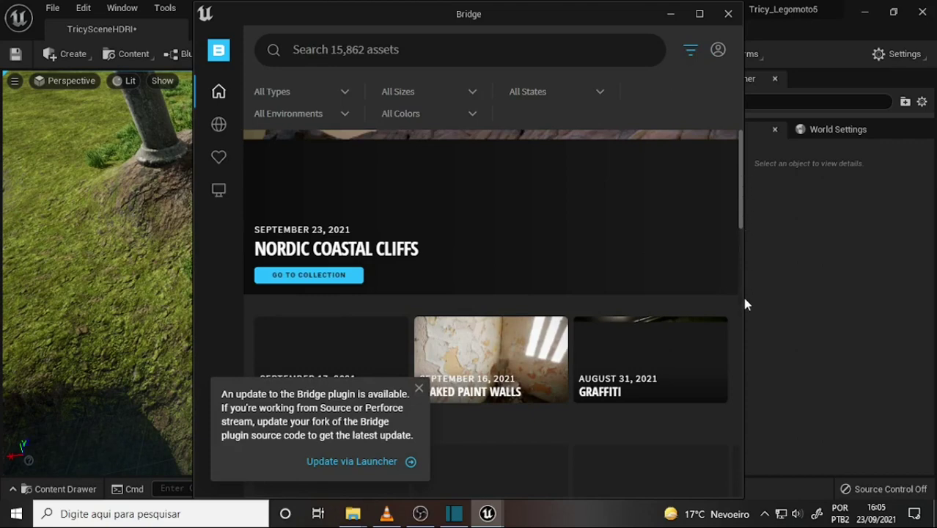
scroll(741, 300, down, 2)
scroll(739, 256, down, 3)
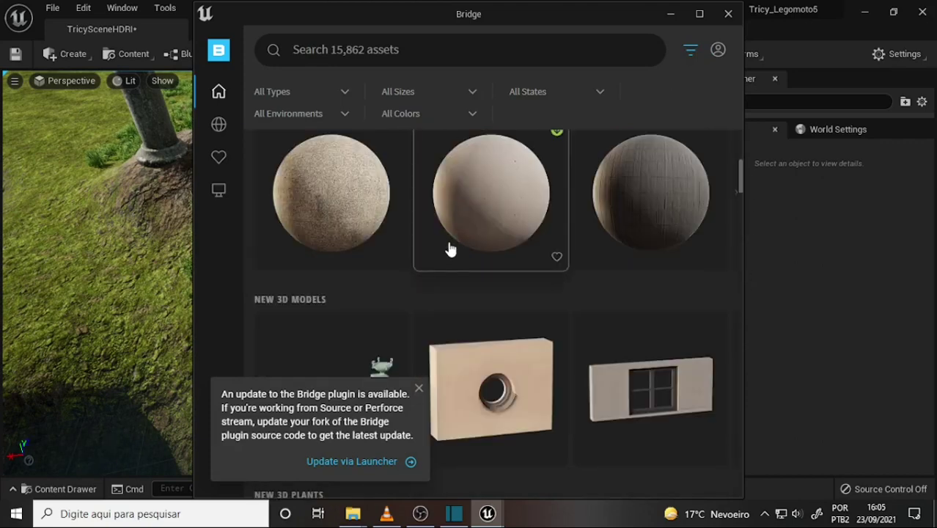
- Search Bridge for 'stai' and open the Castle Stairs asset's details
click(312, 51)
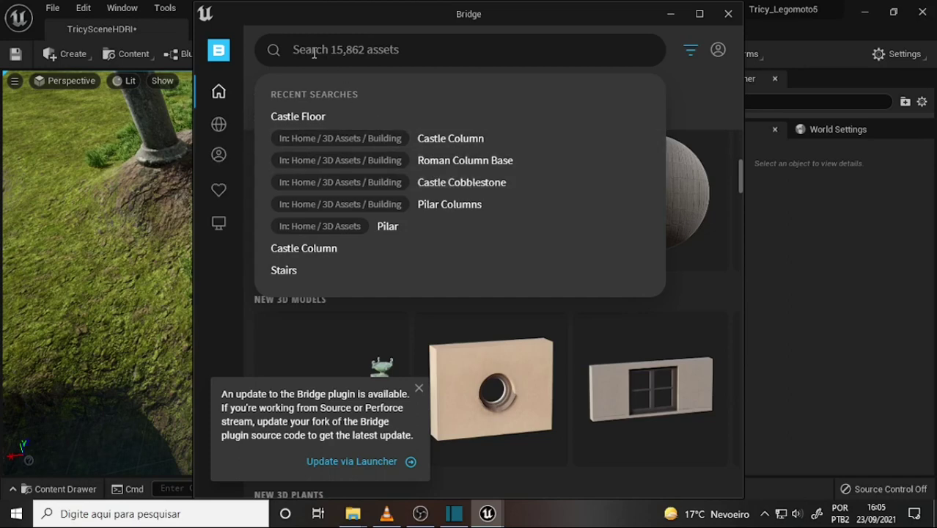
text(sta)
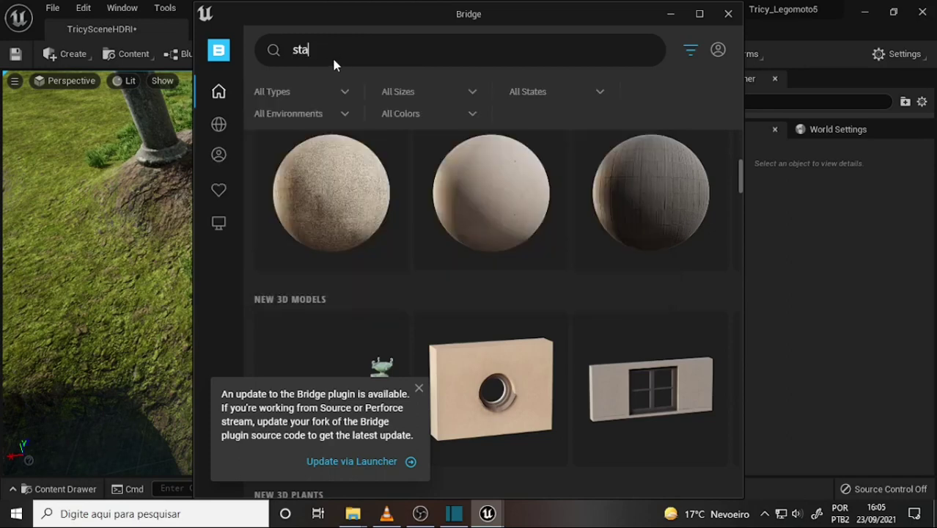
text(ir)
key(Return)
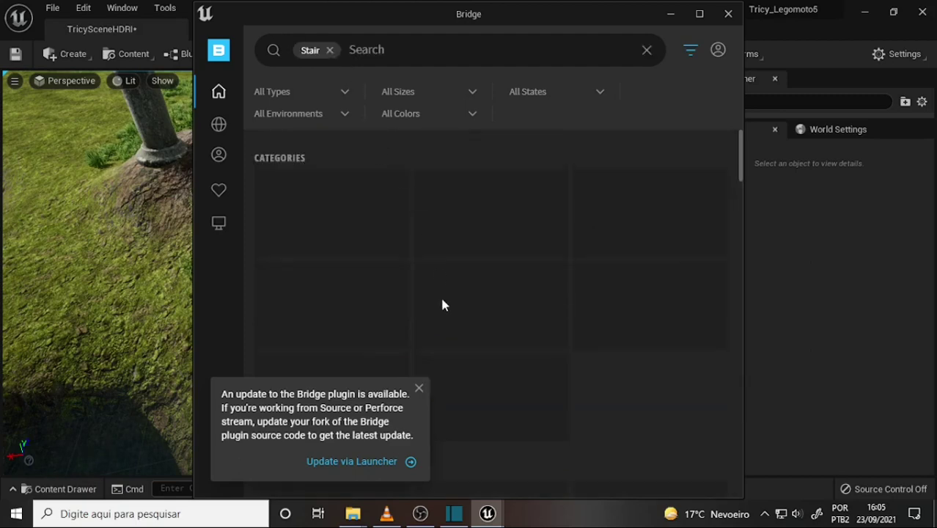
scroll(587, 338, down, 2)
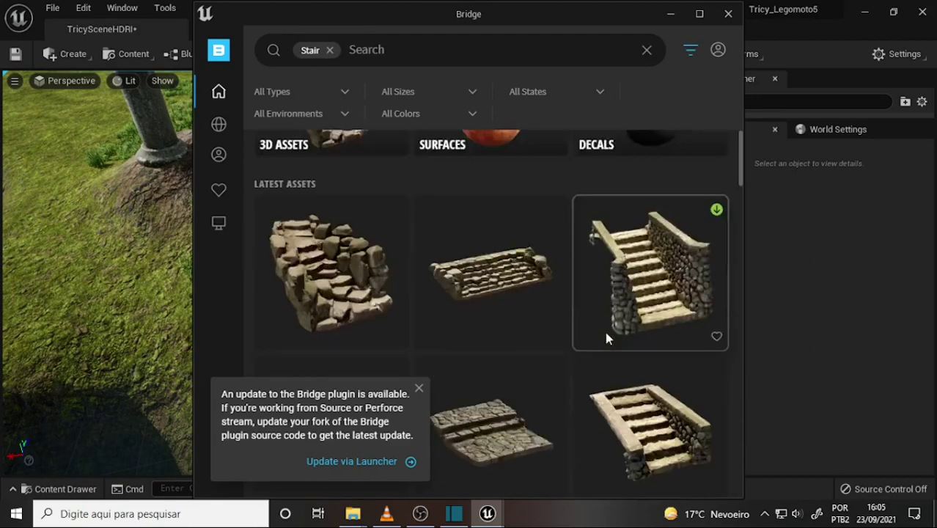
scroll(604, 326, down, 3)
scroll(602, 322, down, 3)
scroll(599, 322, down, 3)
scroll(599, 330, down, 3)
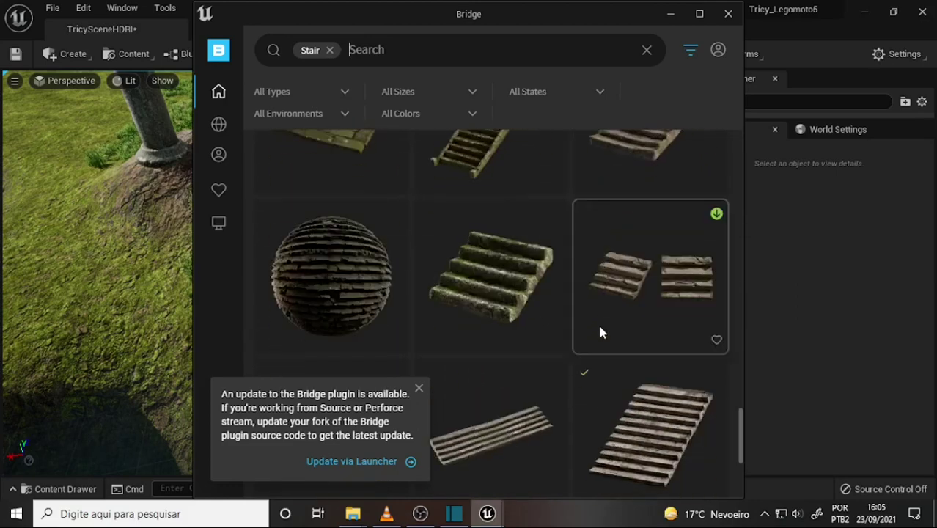
scroll(600, 331, down, 3)
scroll(600, 334, down, 1)
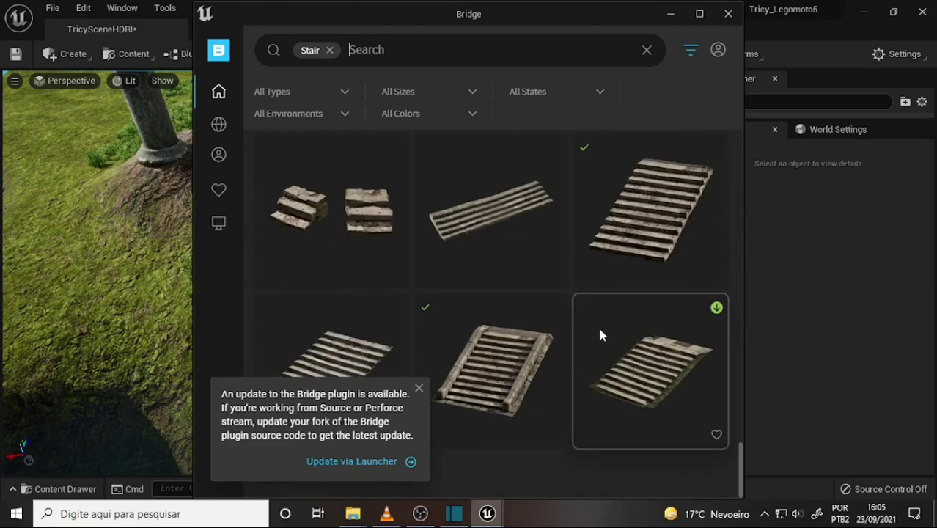
click(475, 375)
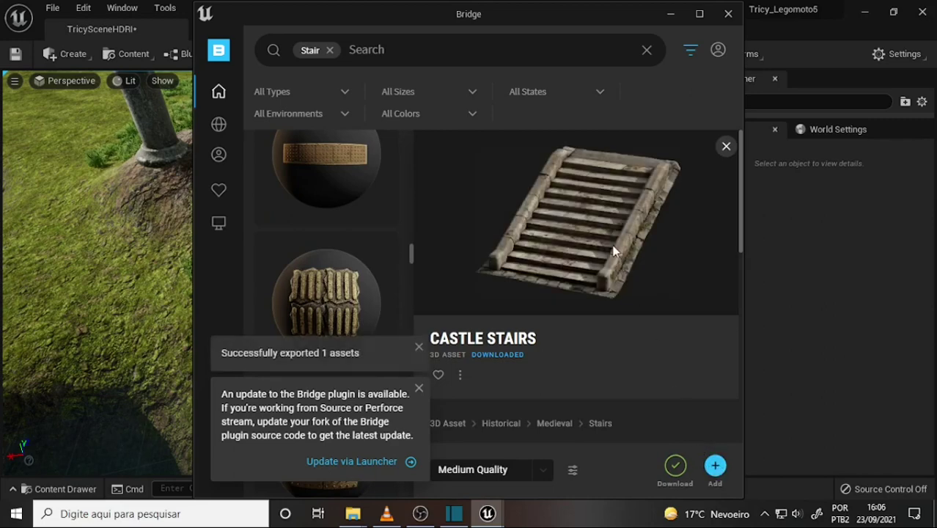
- Check the Castle_Stairs_scjuQ and Floor_Structure folders, ending on Castle_Stairs_scfdy
click(59, 488)
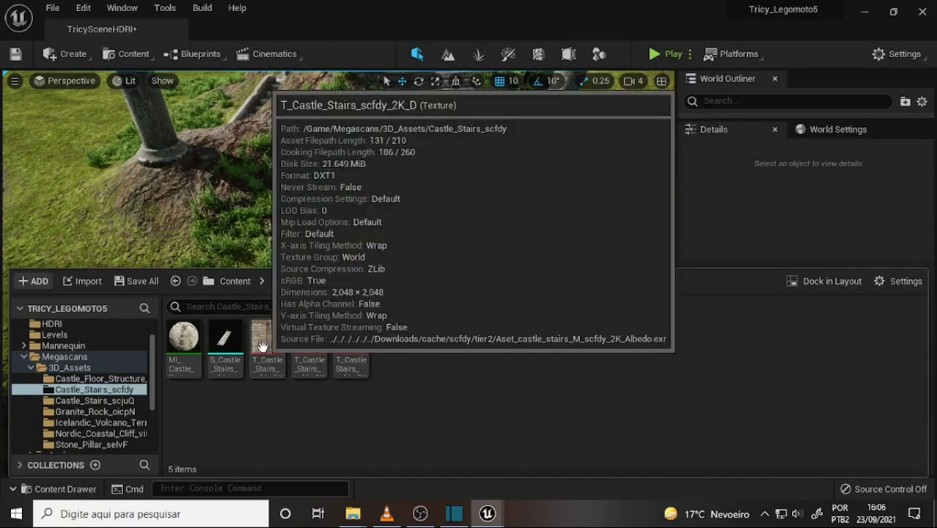
click(107, 400)
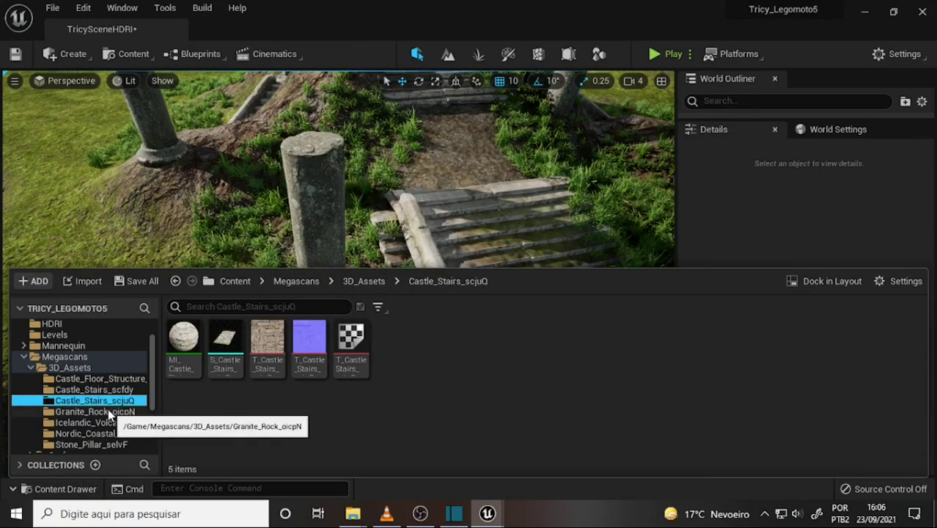
click(96, 379)
click(97, 391)
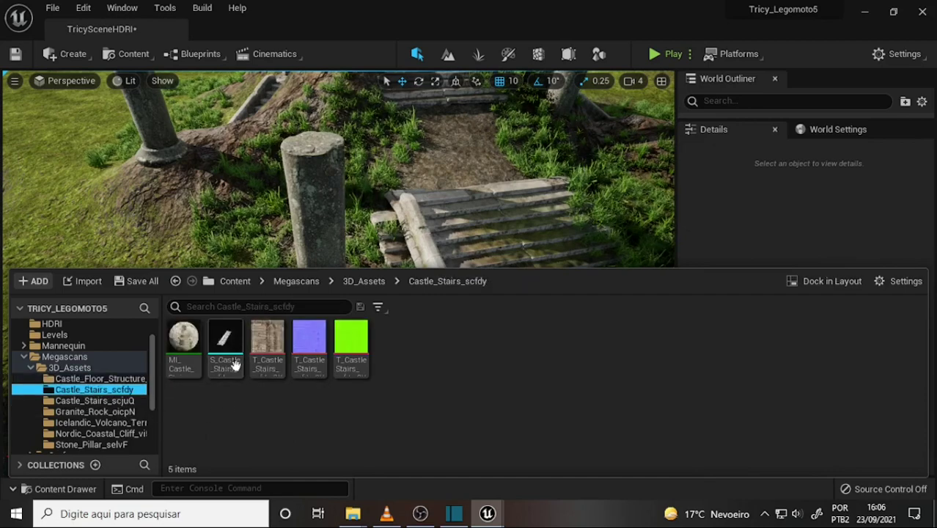
mouse_move(226, 363)
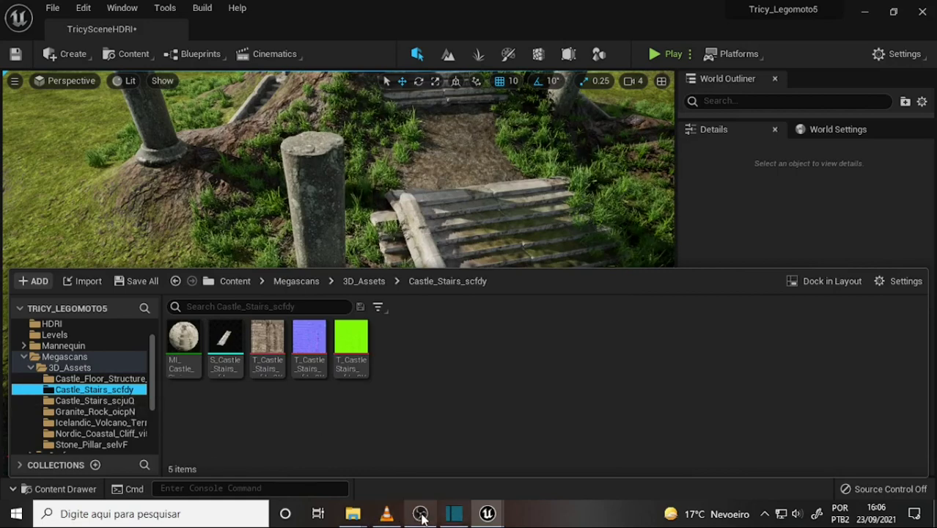
- Return to the Bridge window and dismiss its plugin update notice
mouse_move(423, 519)
mouse_move(487, 513)
click(568, 451)
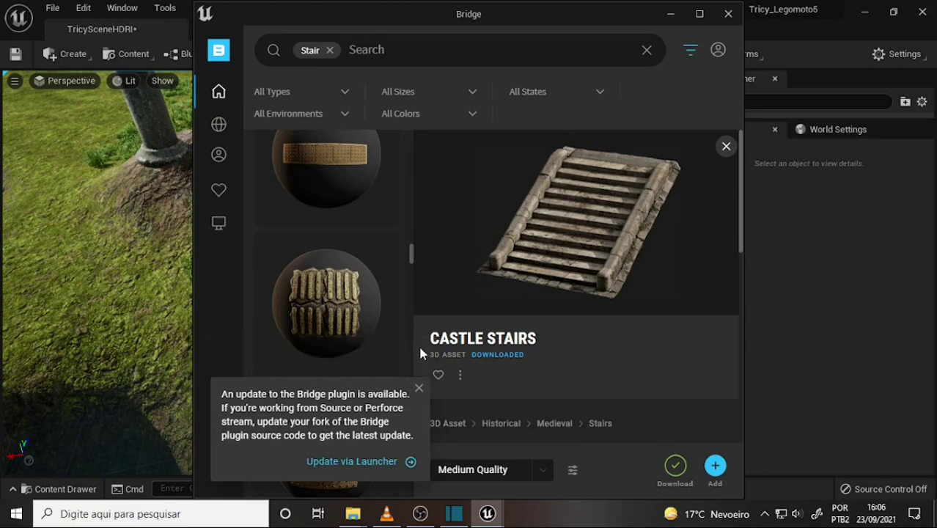
click(418, 388)
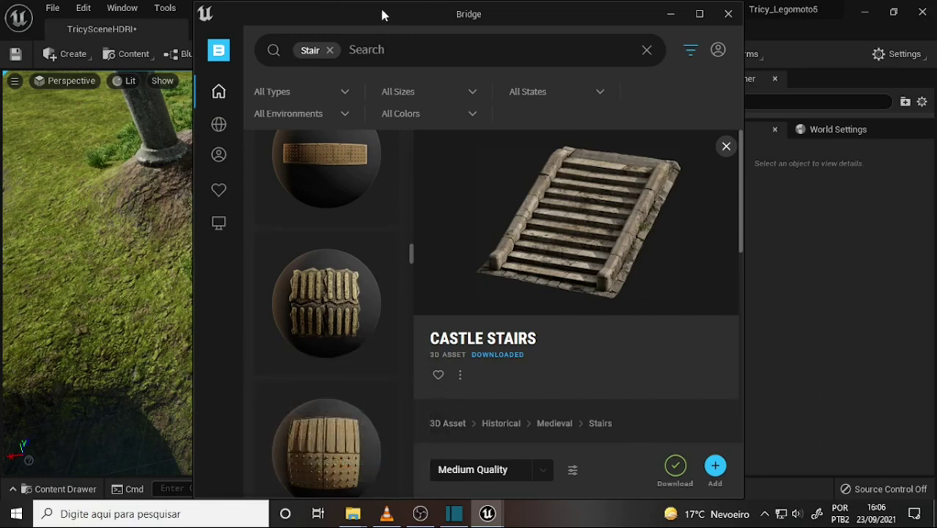
- Reopen the Content Drawer, browse the stair and floor folders, and settle on Castle_Stairs_scfdy
mouse_move(215, 505)
click(65, 489)
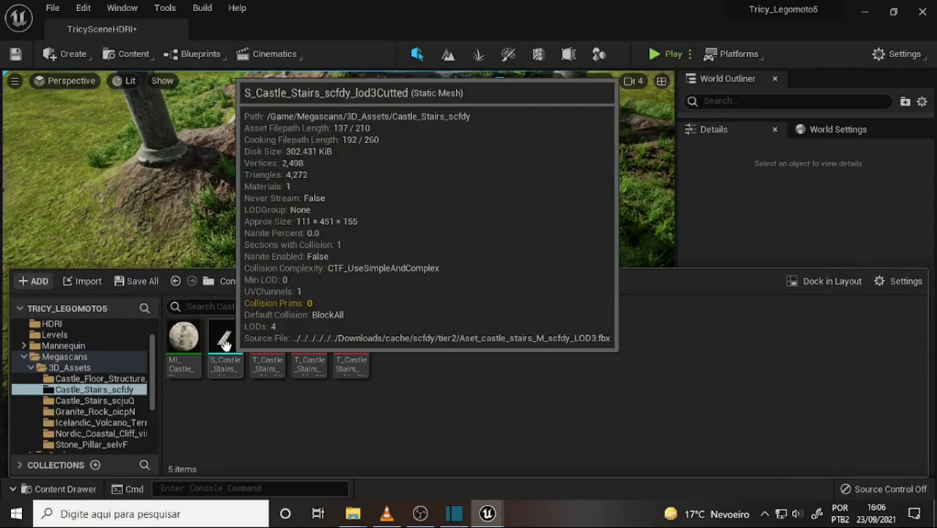
click(94, 401)
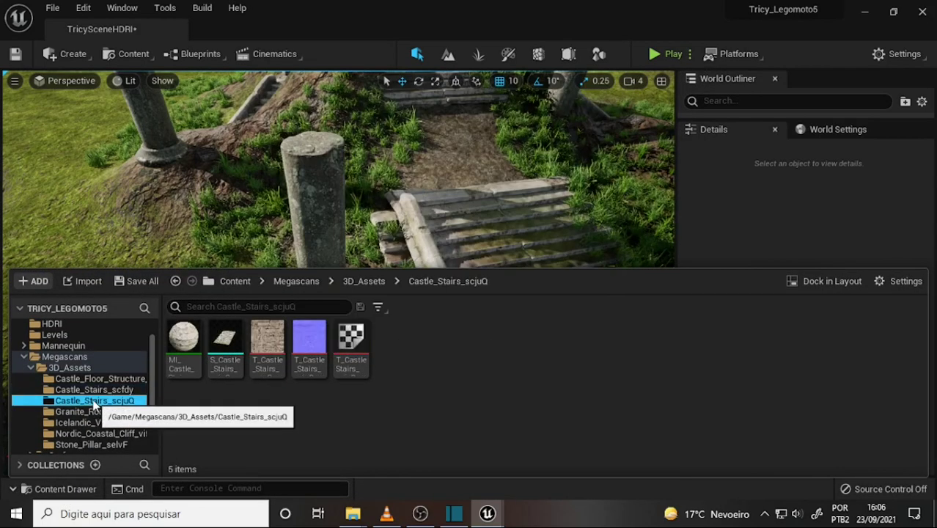
click(94, 390)
click(97, 378)
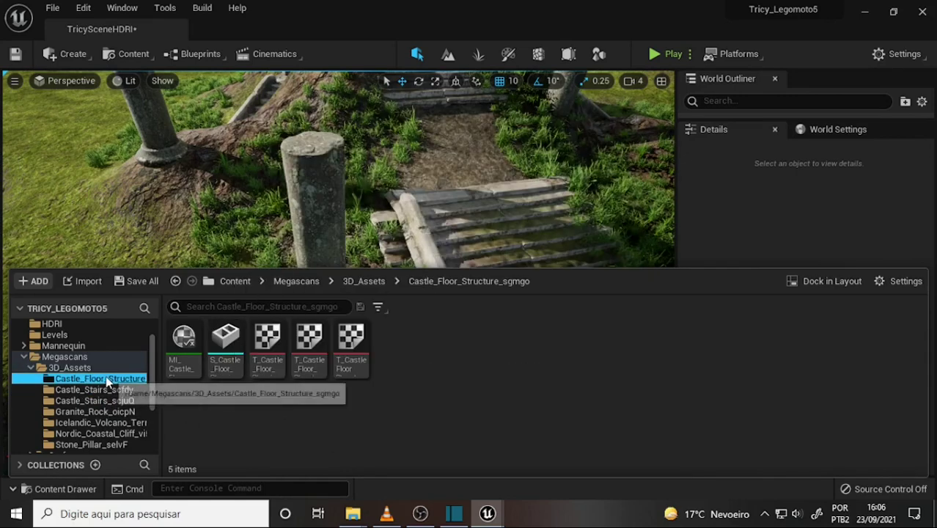
click(84, 390)
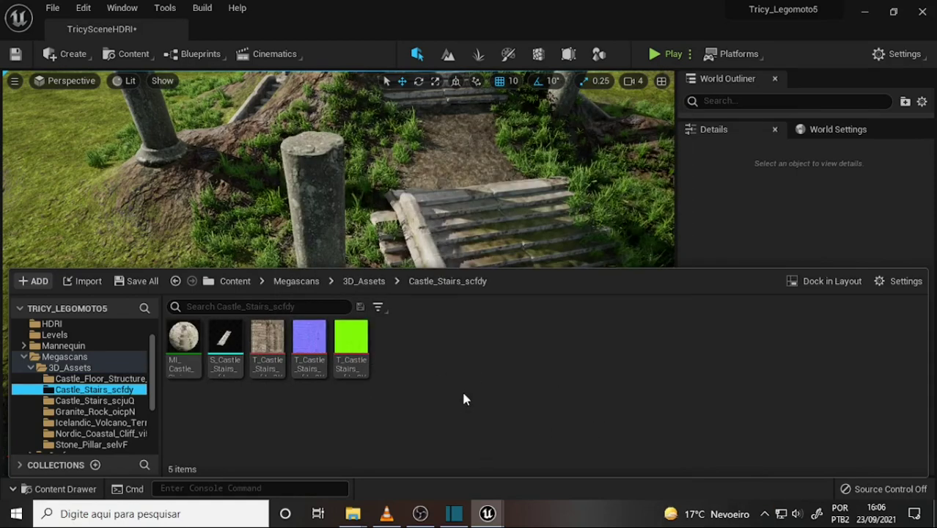
mouse_move(419, 514)
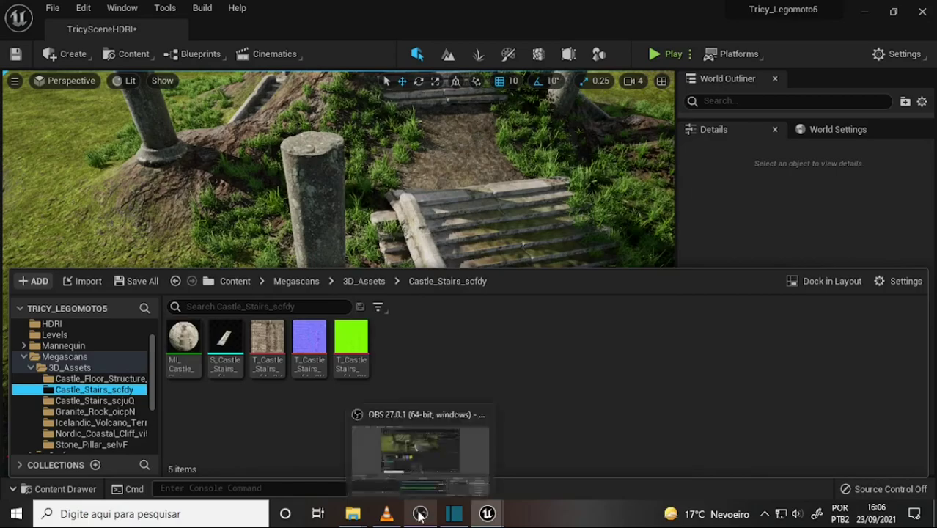